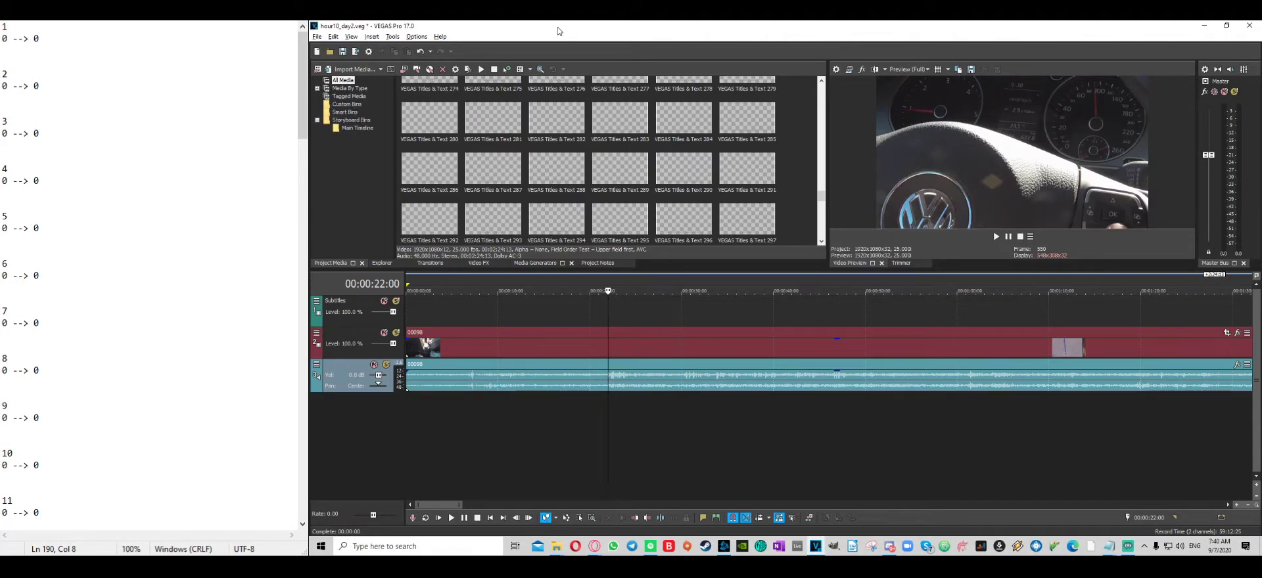
# - Select the long video and audio events on the timeline and zoom the view around them
pyautogui.scroll(-4, 779, 408)
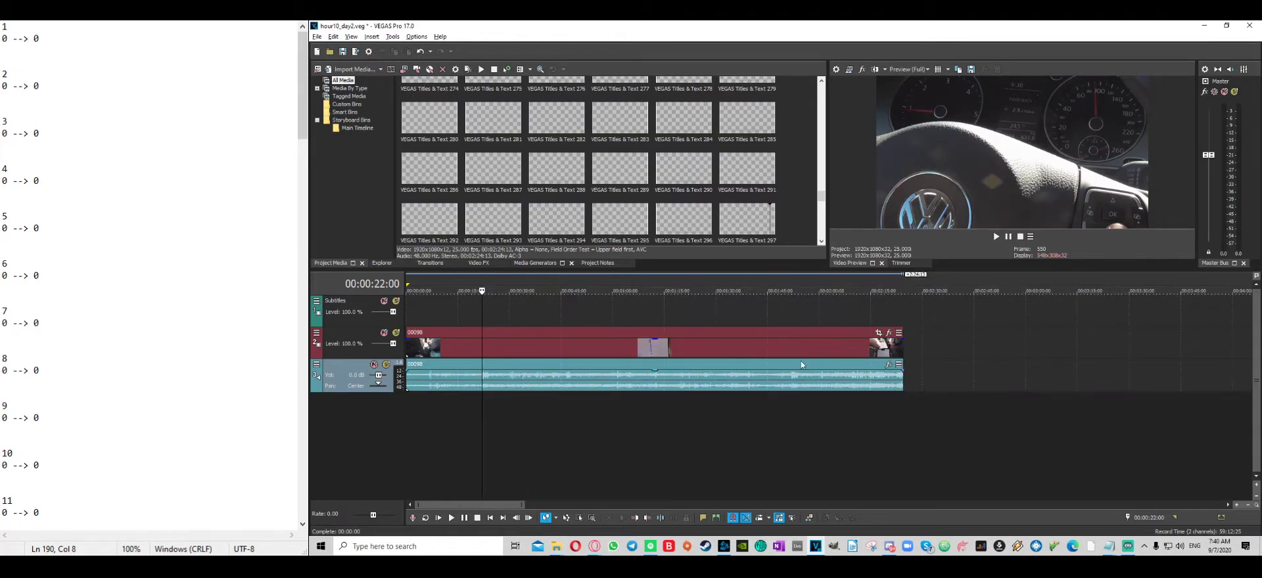
pyautogui.scroll(4, 546, 412)
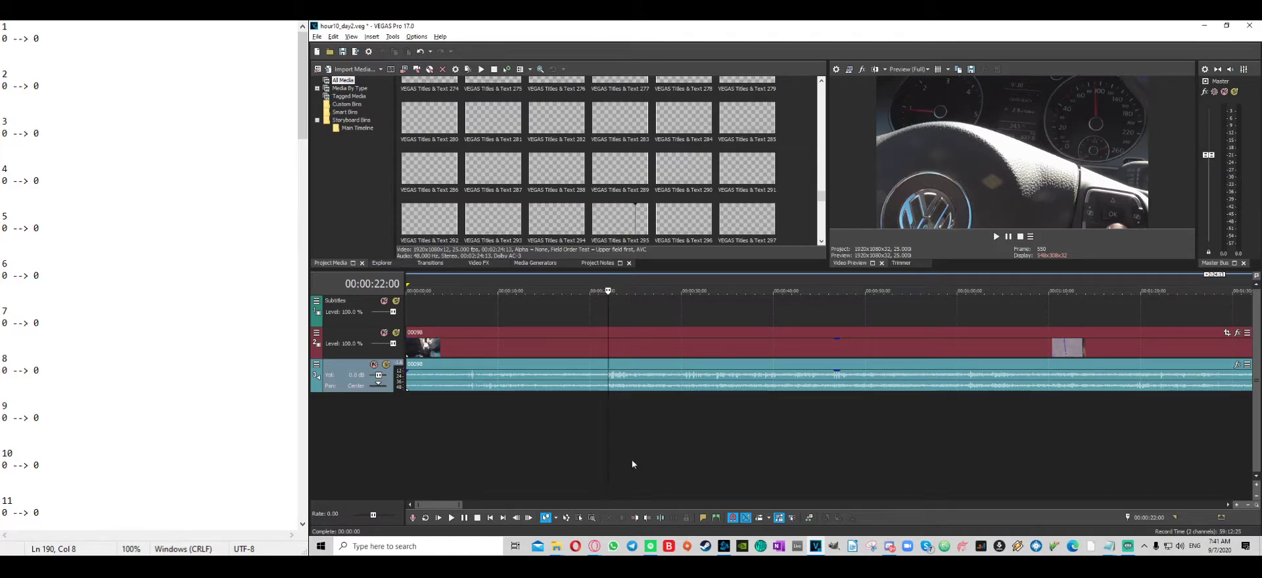
pyautogui.click(608, 383)
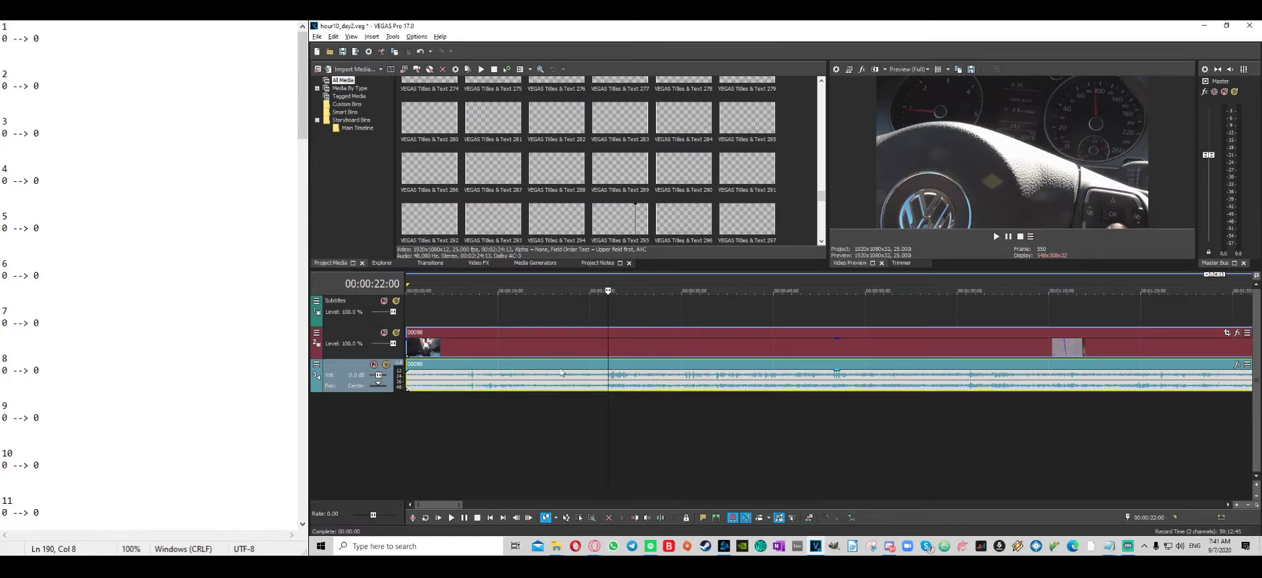
pyautogui.scroll(-4, 554, 460)
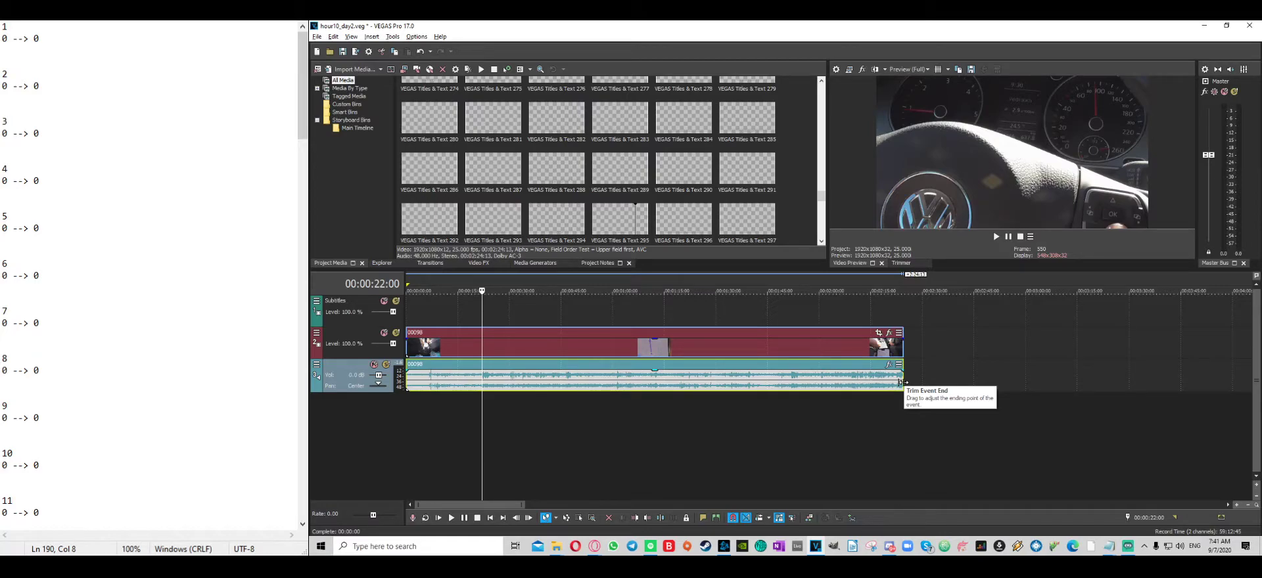
pyautogui.scroll(5, 493, 418)
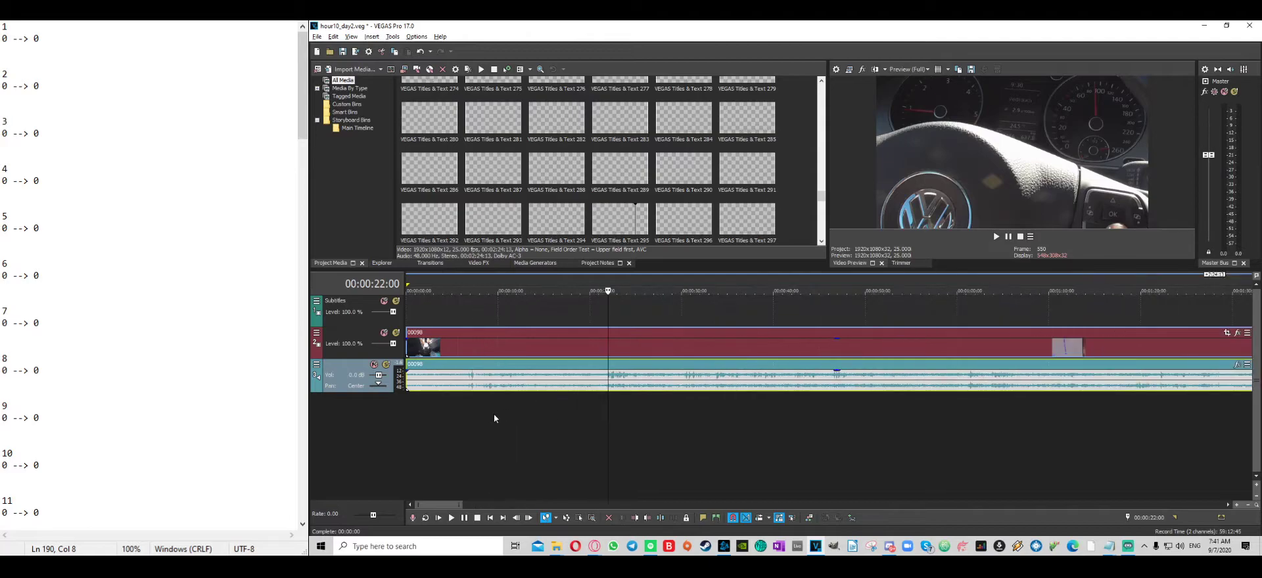
# - Split the video and audio events at 00:00:22:00 and again at 00:00:25:12
pyautogui.press('s')
pyautogui.scroll(2, 890, 395)
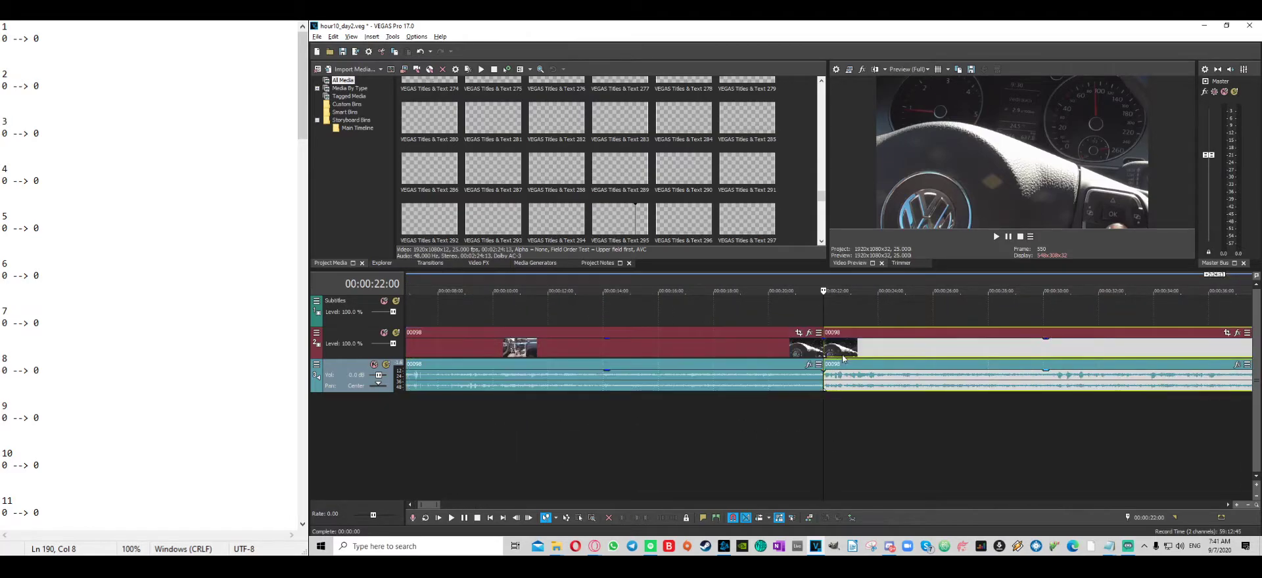
pyautogui.click(464, 519)
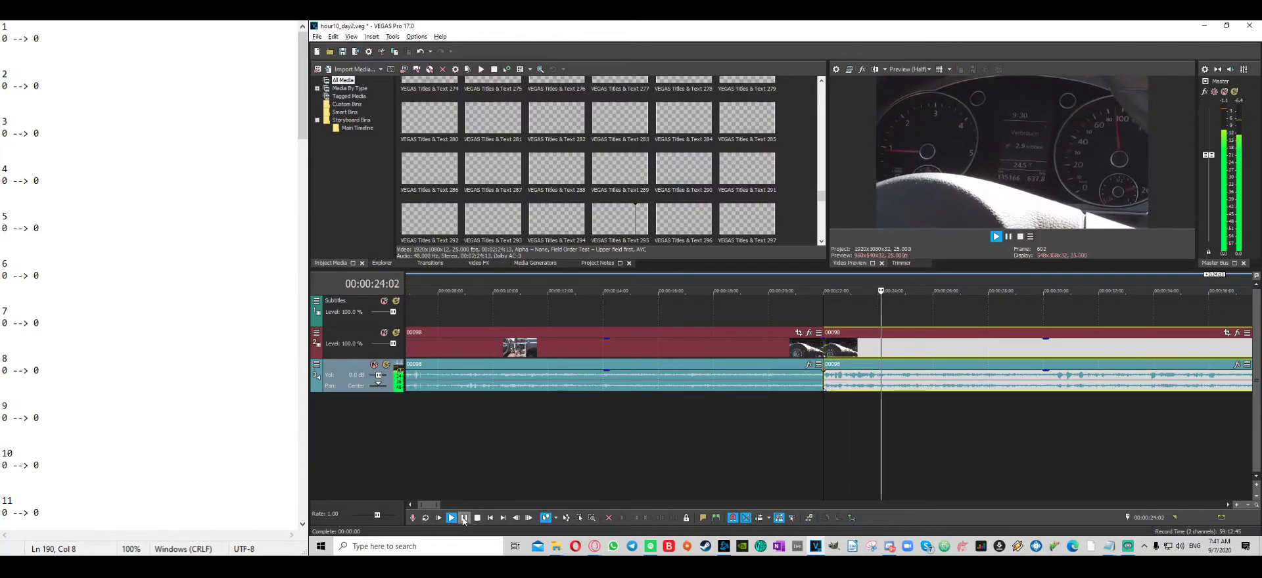
pyautogui.click(464, 518)
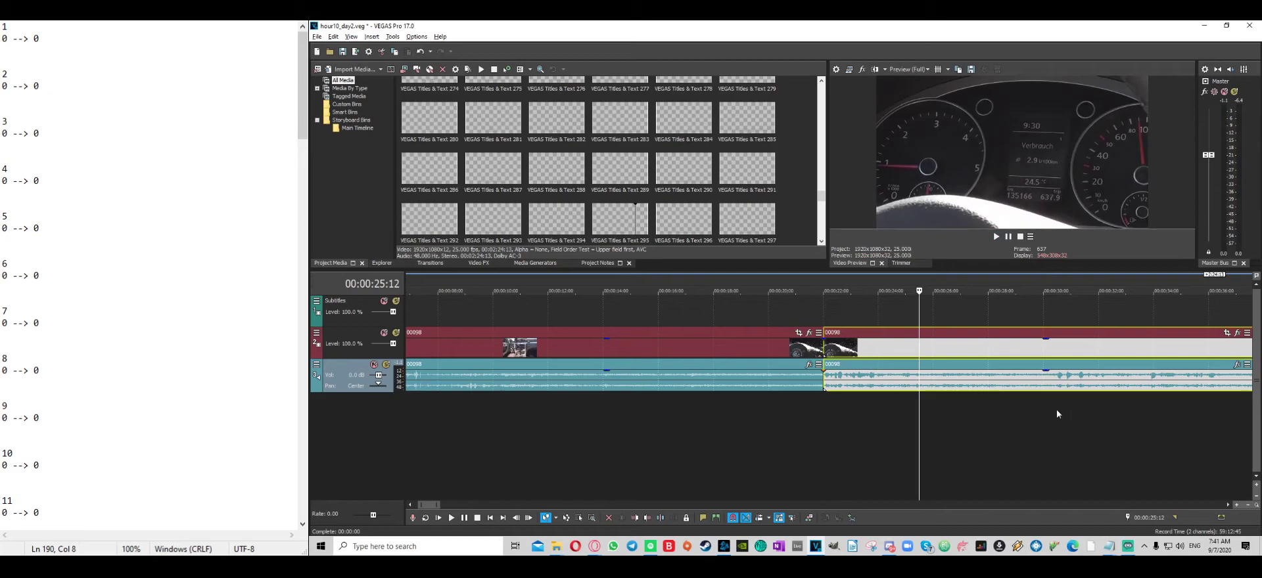
pyautogui.press('s')
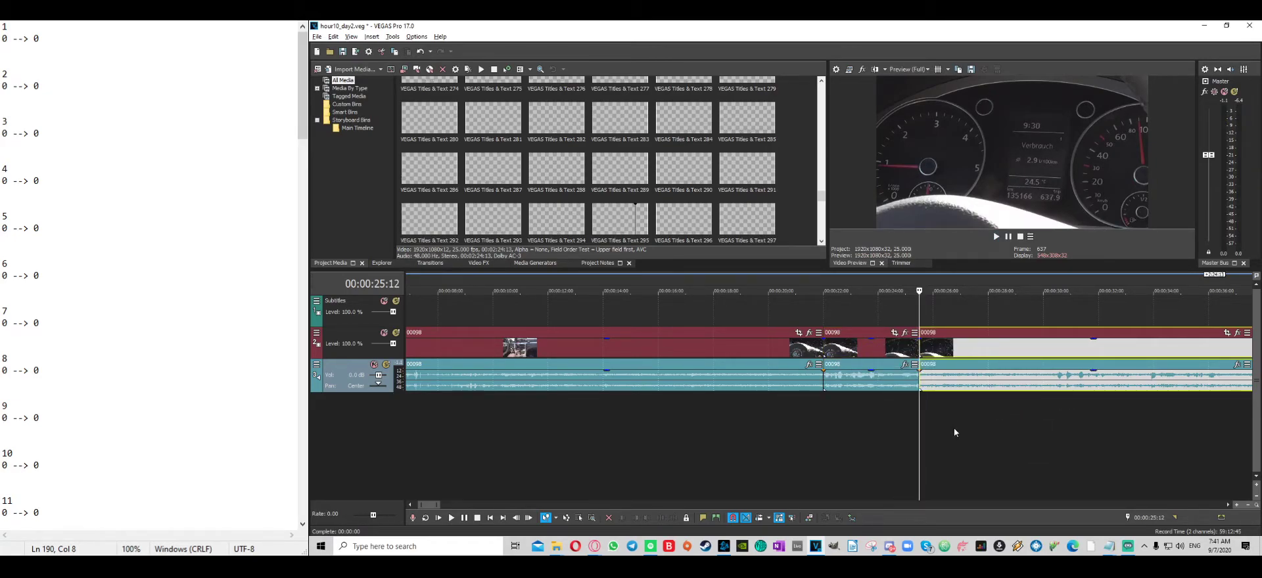
# - Return the playhead to the 00:00:22:00 split and grab its time for copying
pyautogui.click(823, 393)
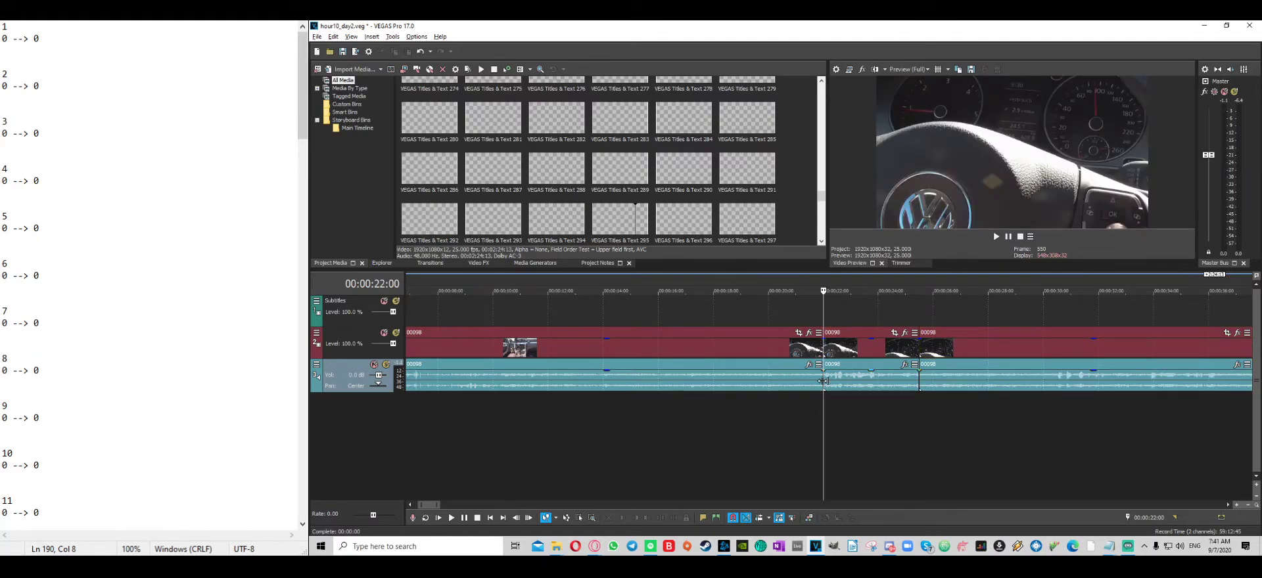
pyautogui.click(920, 380)
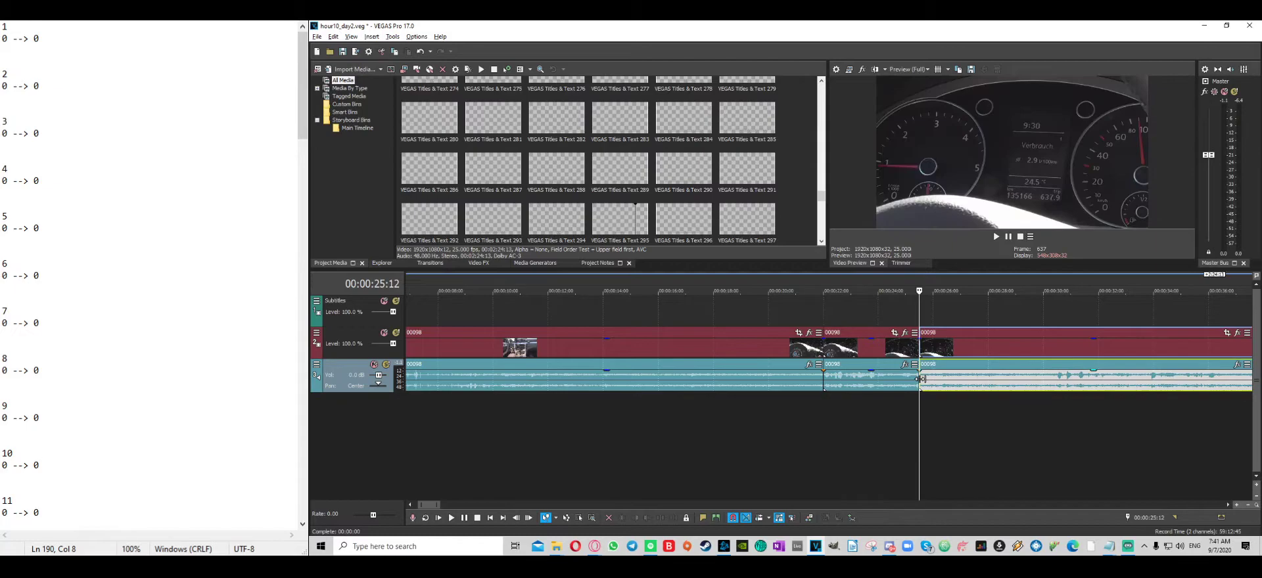
pyautogui.click(820, 383)
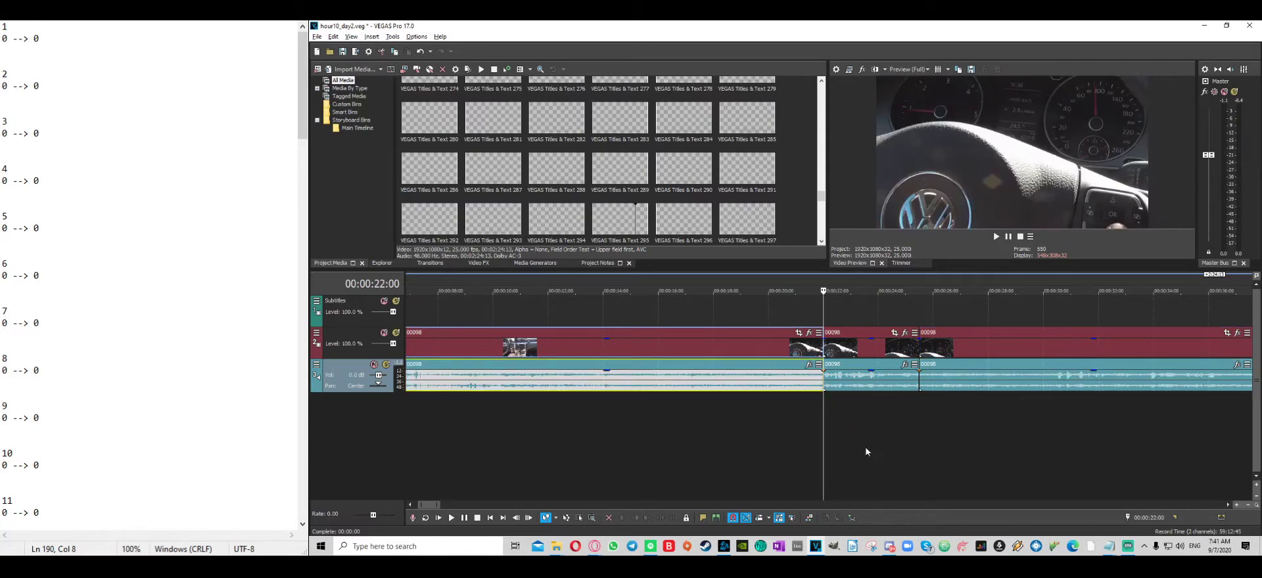
pyautogui.hotkey('ctrl', 'g')
pyautogui.hotkey('ctrl', 'c')
# - In the Notepad subtitle file, paste 00:00:22:000 as entry 1's start time
pyautogui.hotkey('alt', 'Tab')
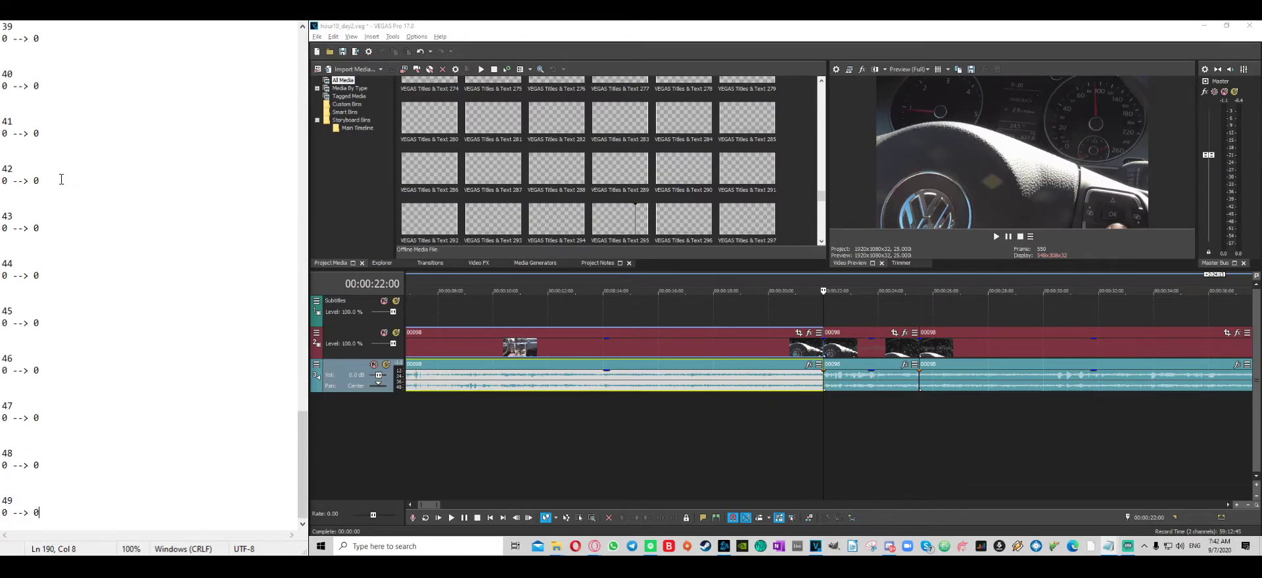
pyautogui.scroll(20, 62, 260)
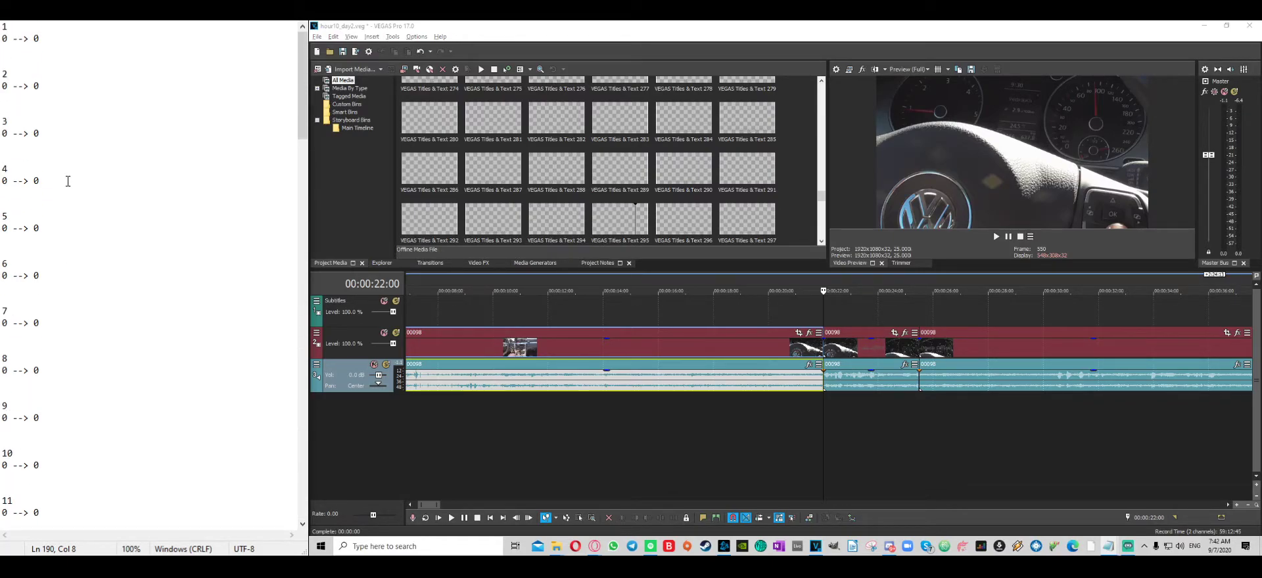
pyautogui.click(9, 29)
pyautogui.moveTo(10, 74); pyautogui.dragTo(2, 74)
pyautogui.moveTo(11, 121); pyautogui.dragTo(1, 121)
pyautogui.moveTo(10, 168); pyautogui.dragTo(1, 168)
pyautogui.moveTo(9, 215); pyautogui.dragTo(1, 215)
pyautogui.click(9, 310)
pyautogui.click(4, 38)
pyautogui.hotkey('ctrl', 'v')
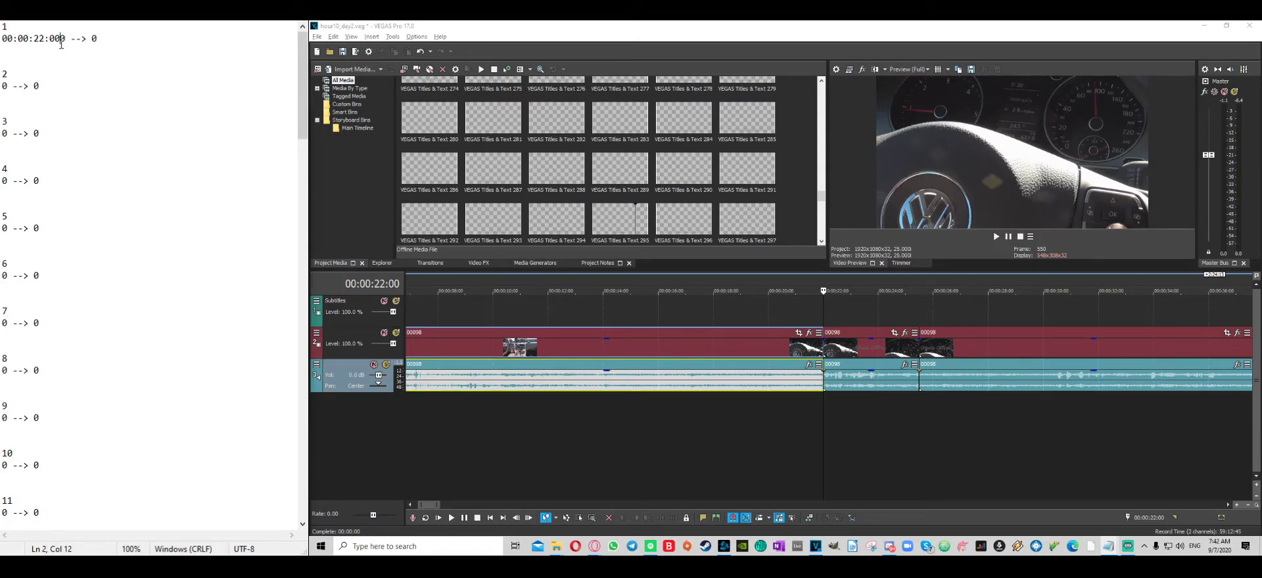
# - Copy the 00:00:25:12 split time from VEGAS and paste it as entry 1's end time
pyautogui.click(915, 385)
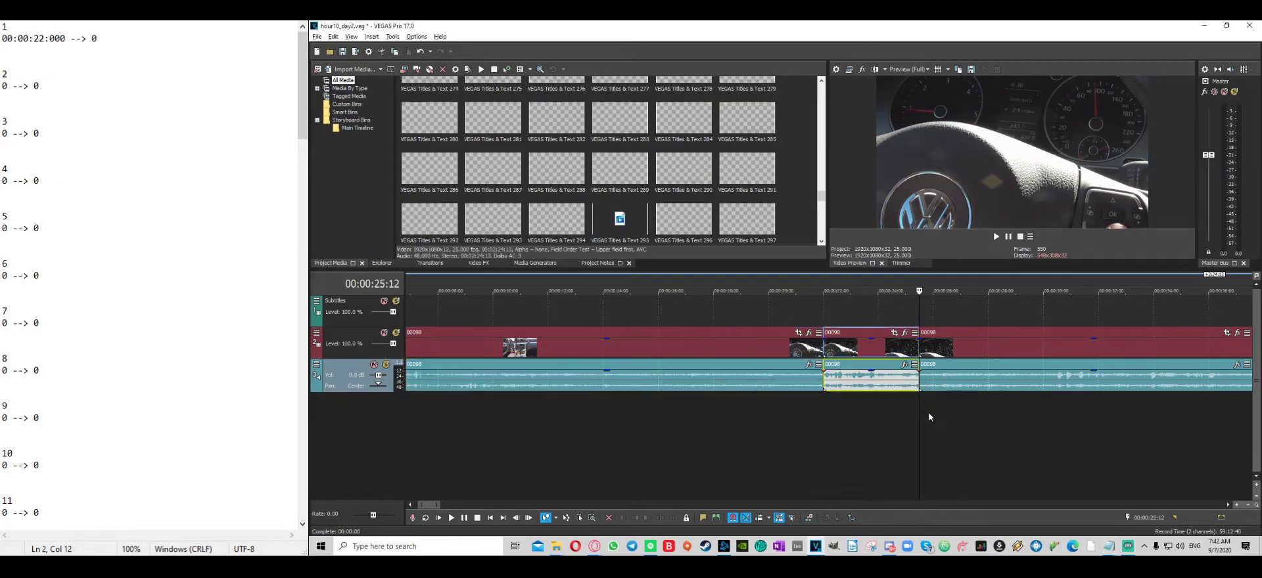
pyautogui.hotkey('ctrl', 'g')
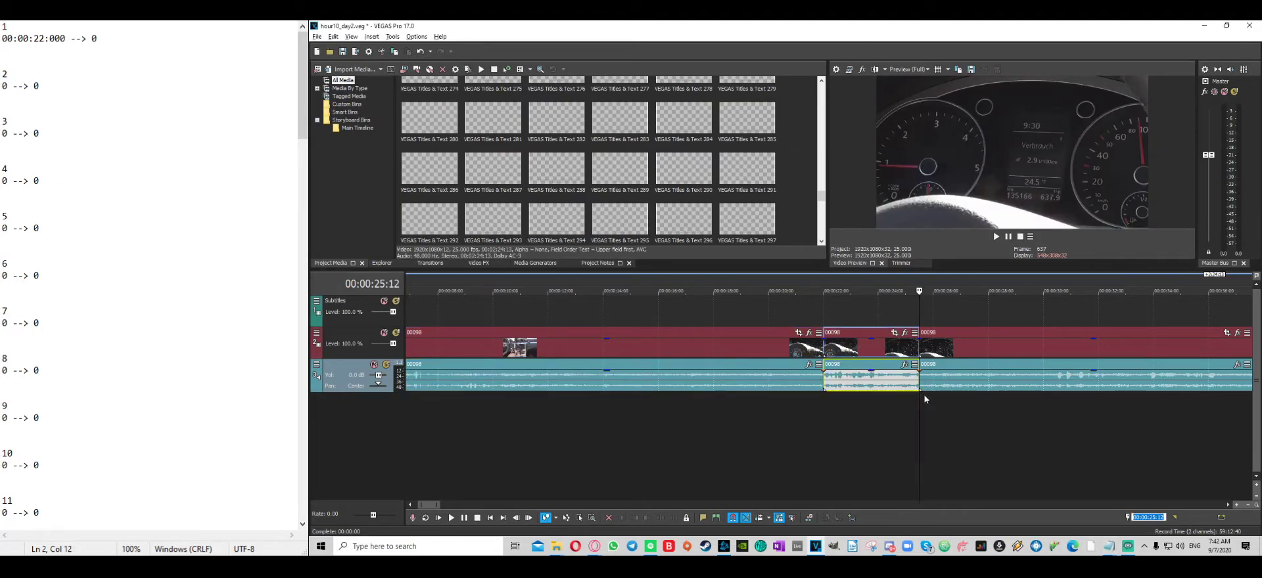
pyautogui.hotkey('ctrl', 'c')
pyautogui.hotkey('alt', 'Tab')
pyautogui.hotkey('ctrl', 'v')
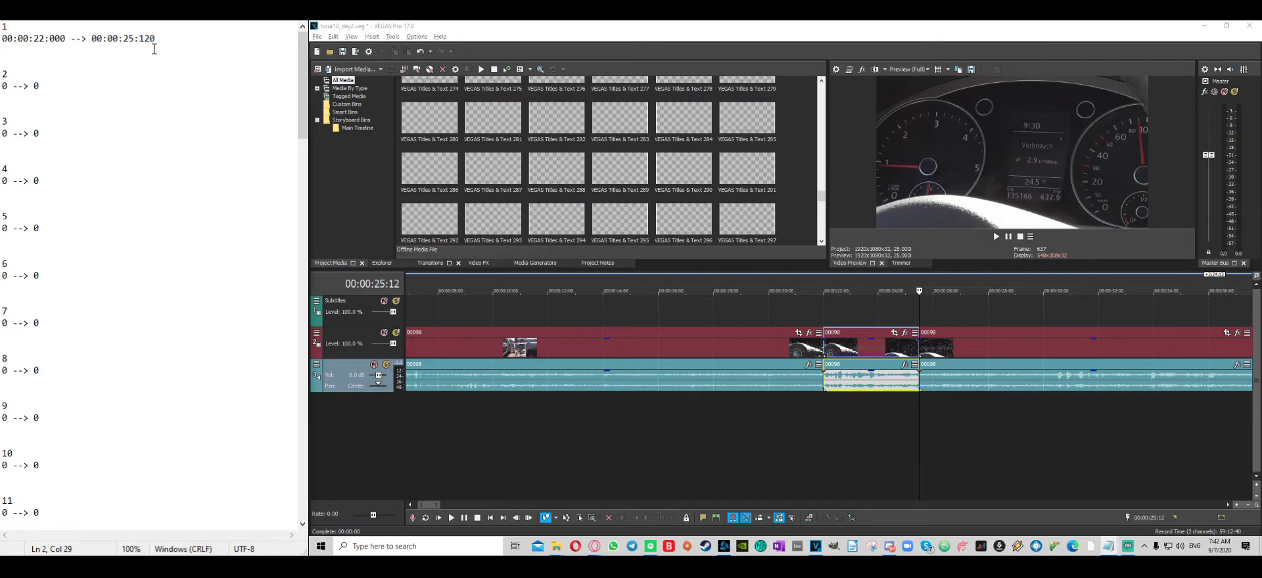
# - Type entry 1's two-line caption 'Subtitle asjdasd' and 'jasdjasd'
pyautogui.click(133, 49)
pyautogui.write('Subtitle asjdasd')
pyautogui.press('Return')
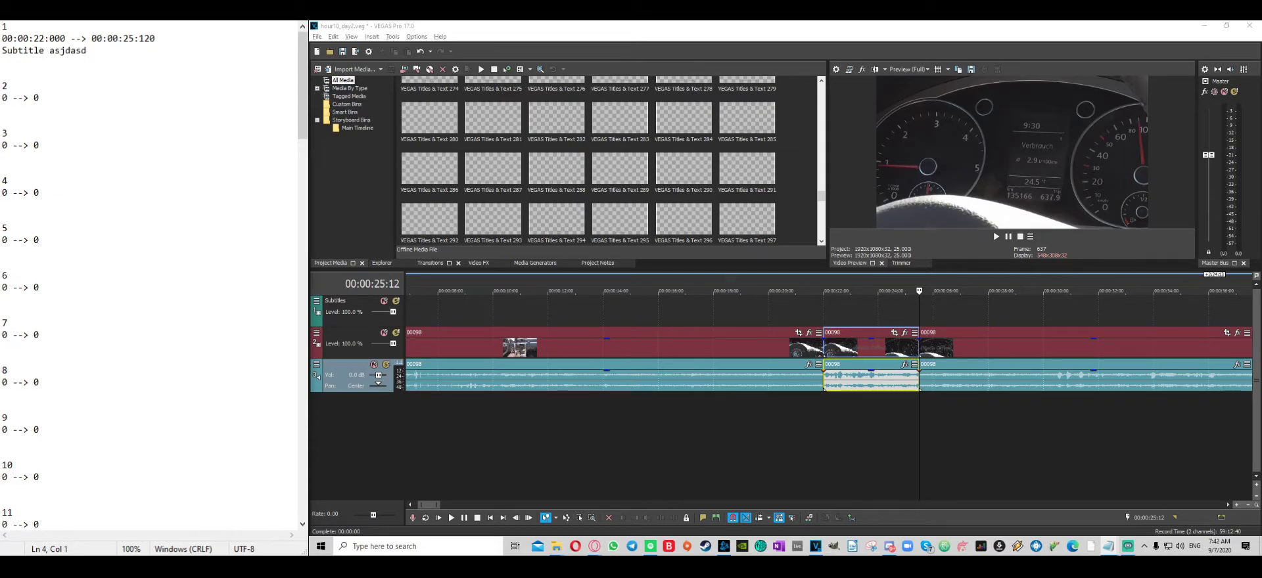
pyautogui.write('jasdjasd')
pyautogui.press('Down')
pyautogui.press('Up')
# - Split the video and audio events at 00:00:30:11 and 00:00:31:14
pyautogui.click(1056, 398)
pyautogui.press('s')
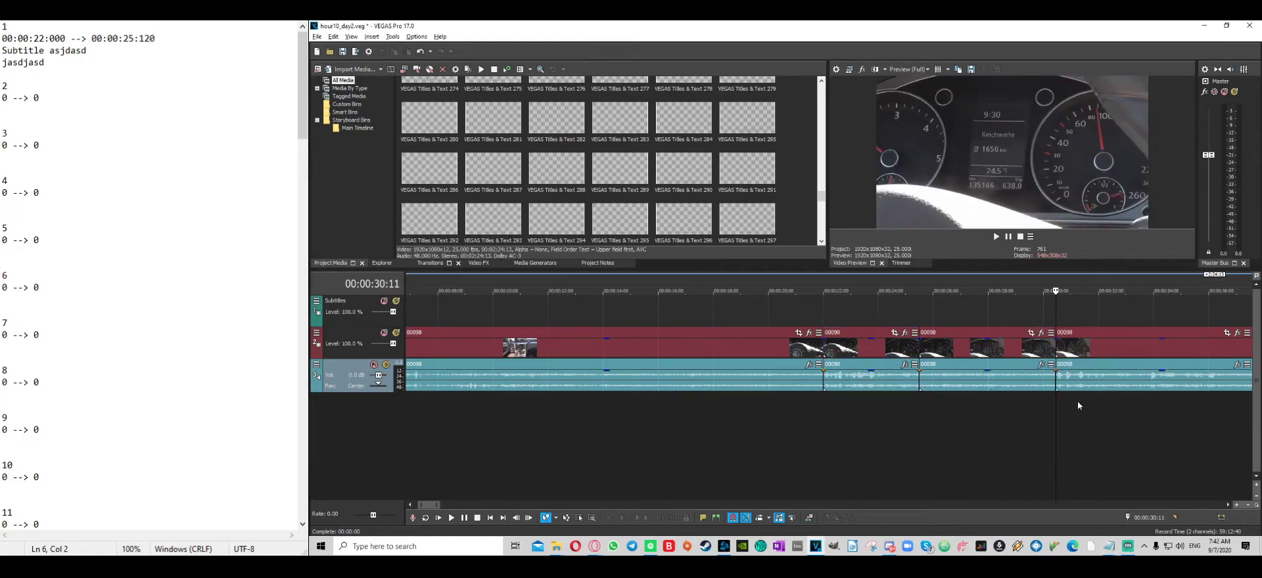
pyautogui.click(1085, 399)
pyautogui.press('s')
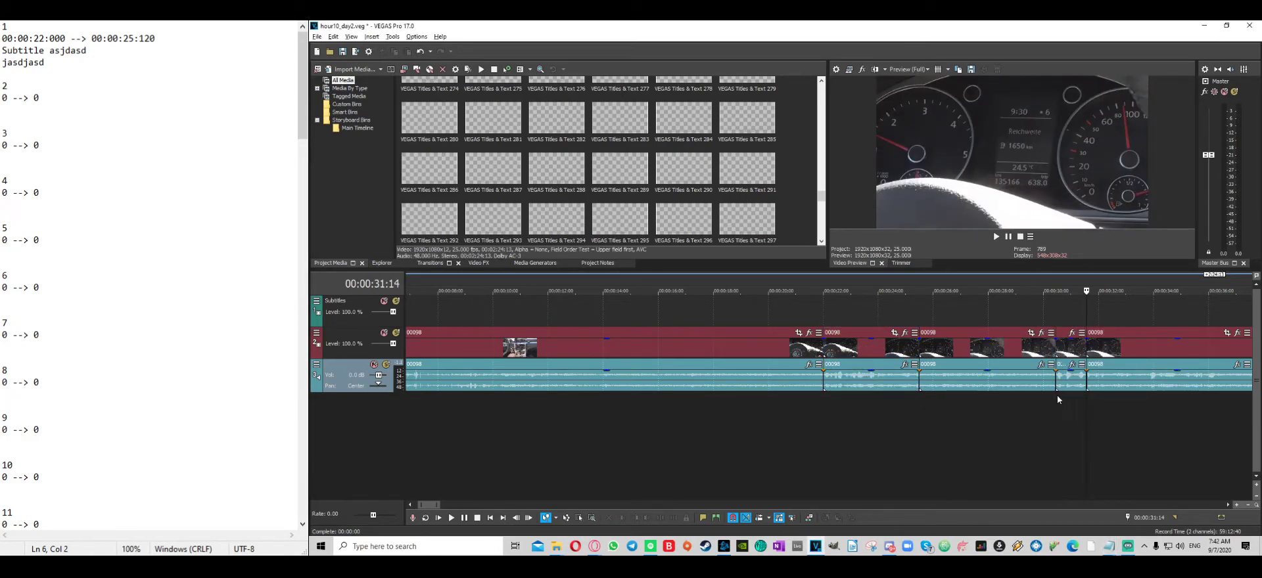
# - Copy the 00:00:30:11 time and paste it as entry 2's start time in Notepad
pyautogui.click(1055, 397)
pyautogui.hotkey('ctrl', 'g')
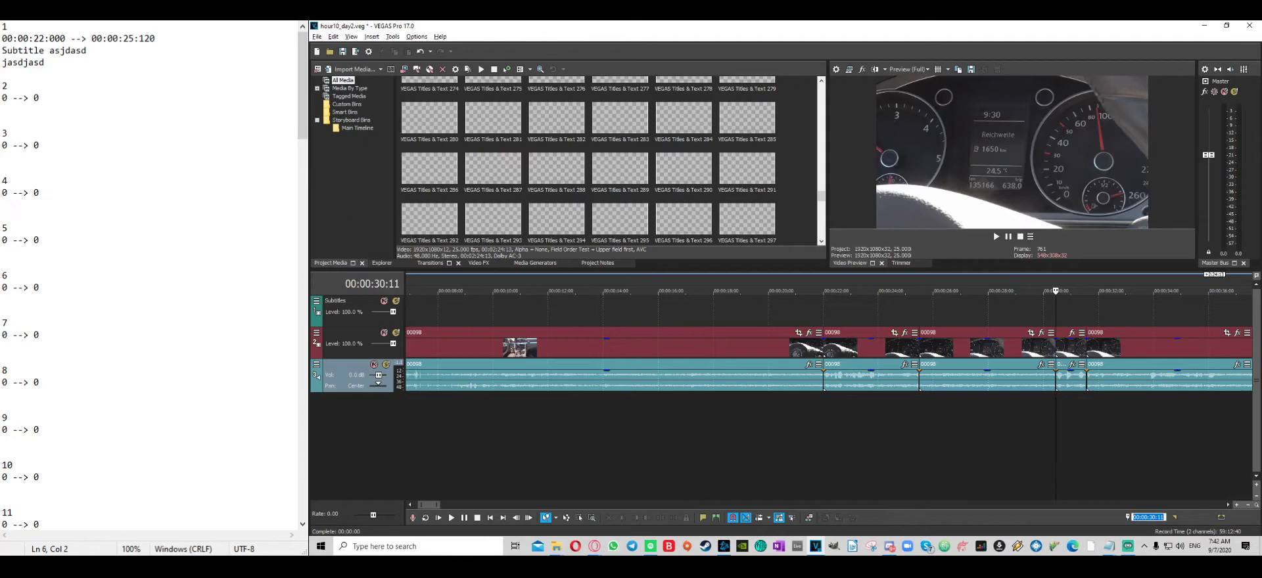
pyautogui.hotkey('ctrl', 'c')
pyautogui.hotkey('alt', 'Tab')
pyautogui.press('Right')
pyautogui.hotkey('ctrl', 'v')
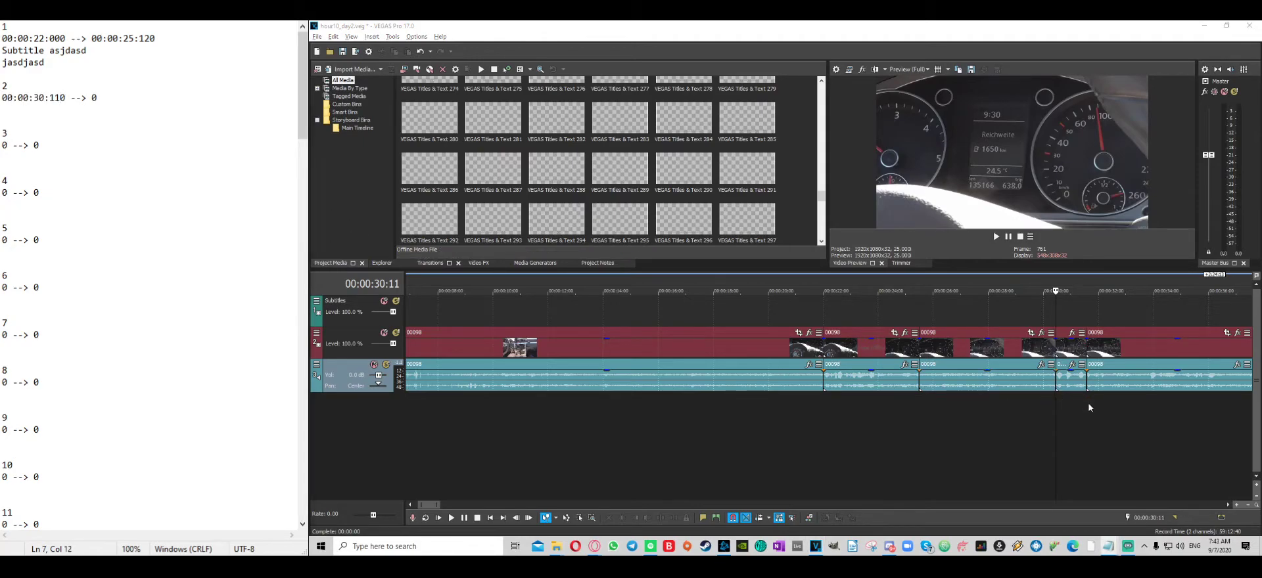
# - Paste 00:00:31:14 as entry 2's end time and type the caption 'subtitle 2'
pyautogui.click(1086, 400)
pyautogui.hotkey('ctrl', 'g')
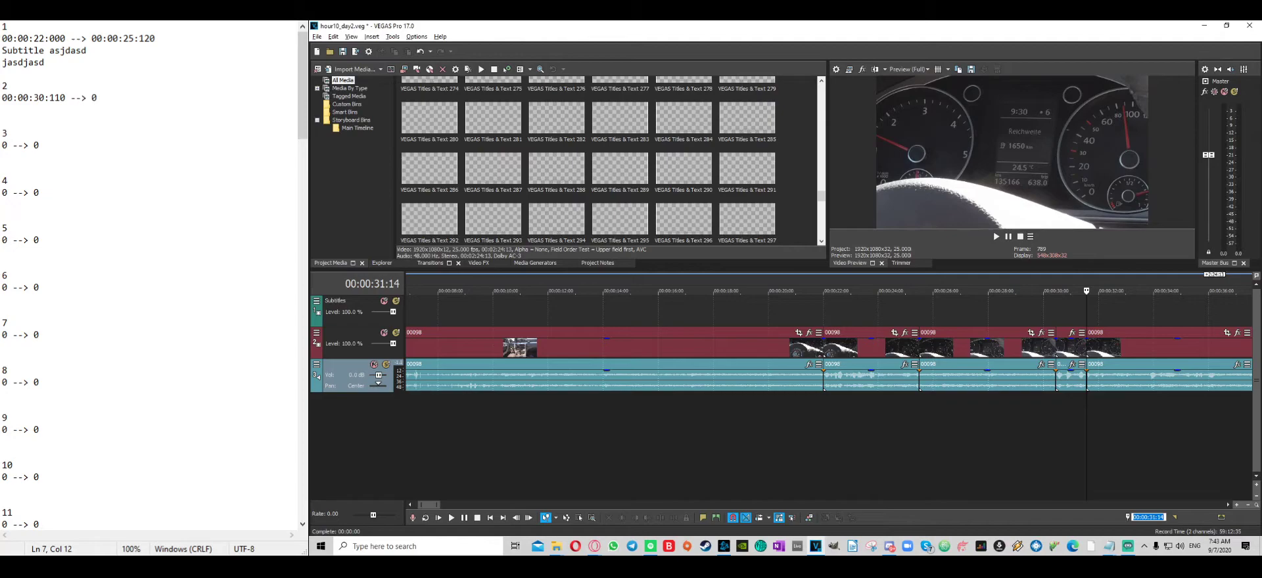
pyautogui.hotkey('ctrl', 'c')
pyautogui.hotkey('alt', 'Tab')
pyautogui.press('End')
pyautogui.press('Left')
pyautogui.hotkey('ctrl', 'v')
pyautogui.press('Down')
pyautogui.write('s')
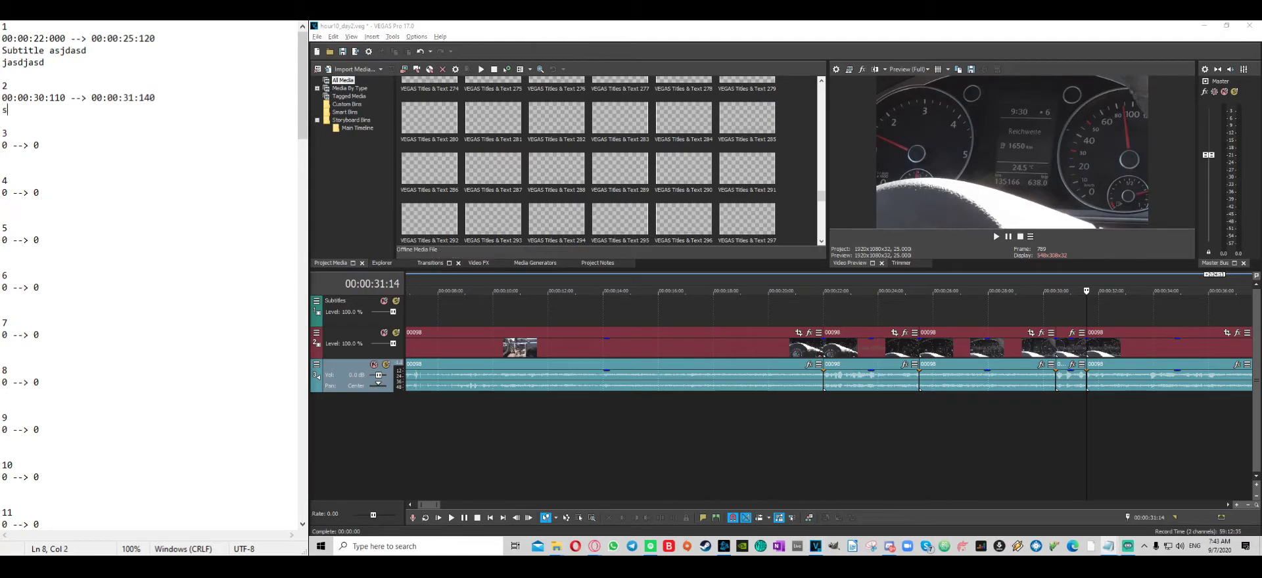
pyautogui.write('ubtitle 2')
# - Delete all the leftover placeholder entries after entry 3
pyautogui.press('Down')
pyautogui.press('Down')
pyautogui.hotkey('ctrl', 'shift', 'End')
pyautogui.press('Delete')
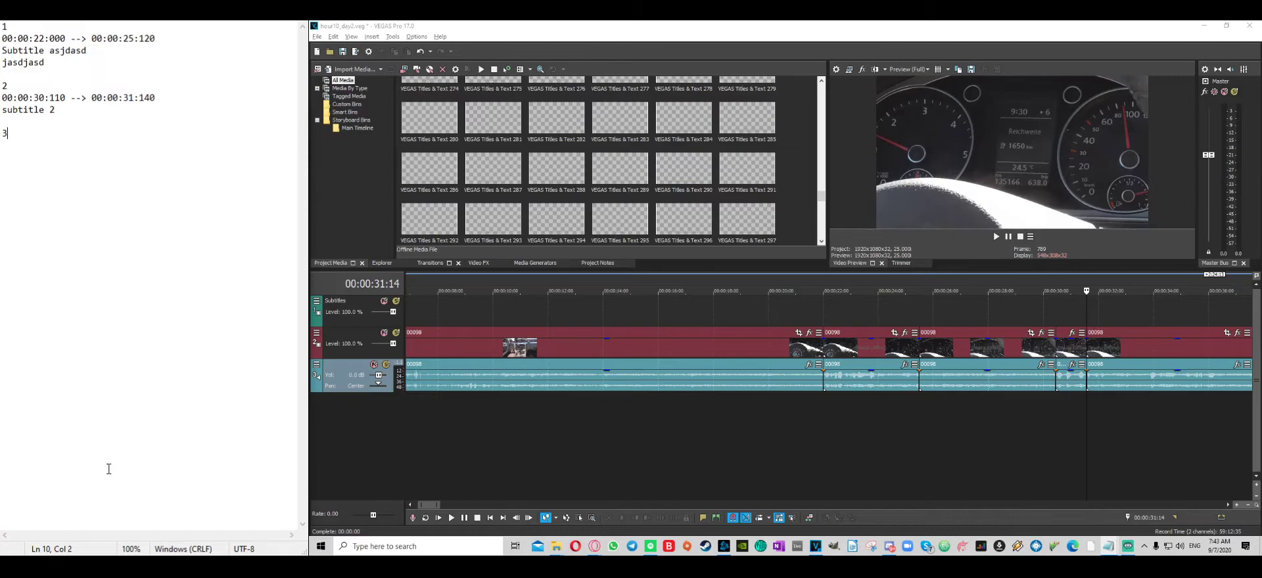
pyautogui.click(8, 86)
pyautogui.click(15, 131)
# - Import name.srt from F:\Weltrekord\Subtitles via Insert Subtitles from File onto a new subtitle track
pyautogui.click(372, 37)
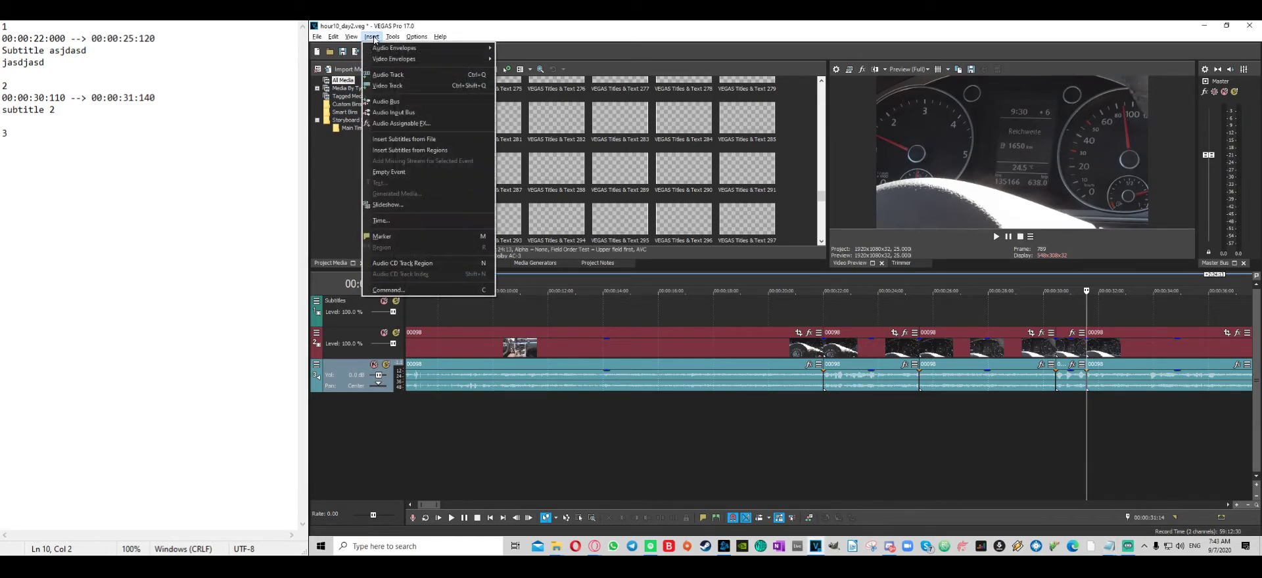
pyautogui.click(402, 138)
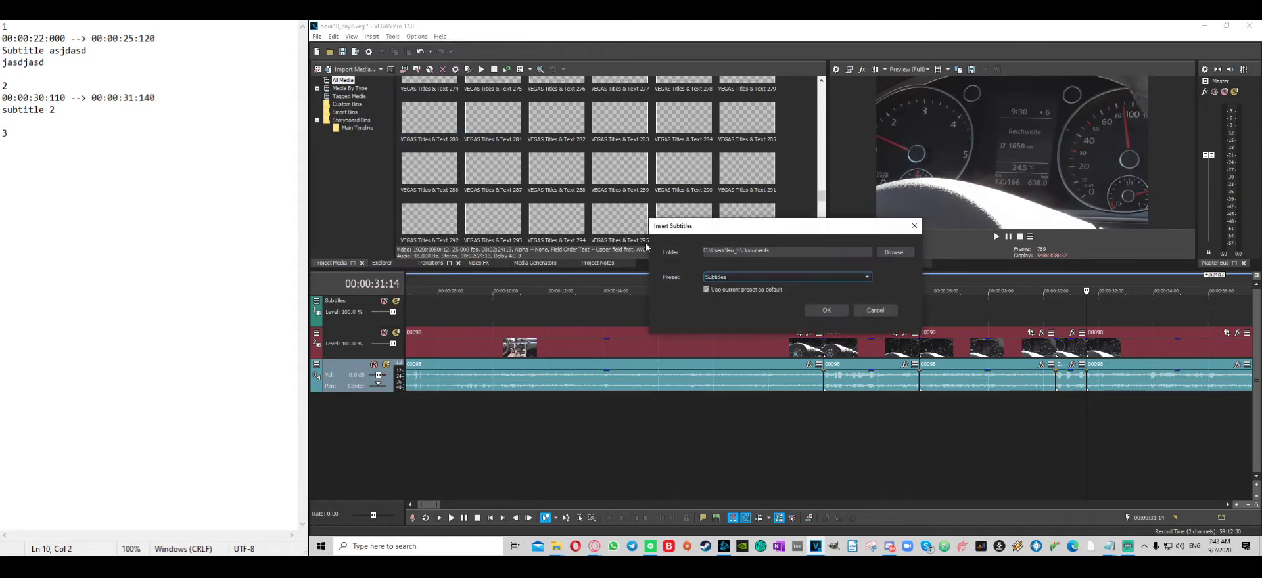
pyautogui.click(891, 253)
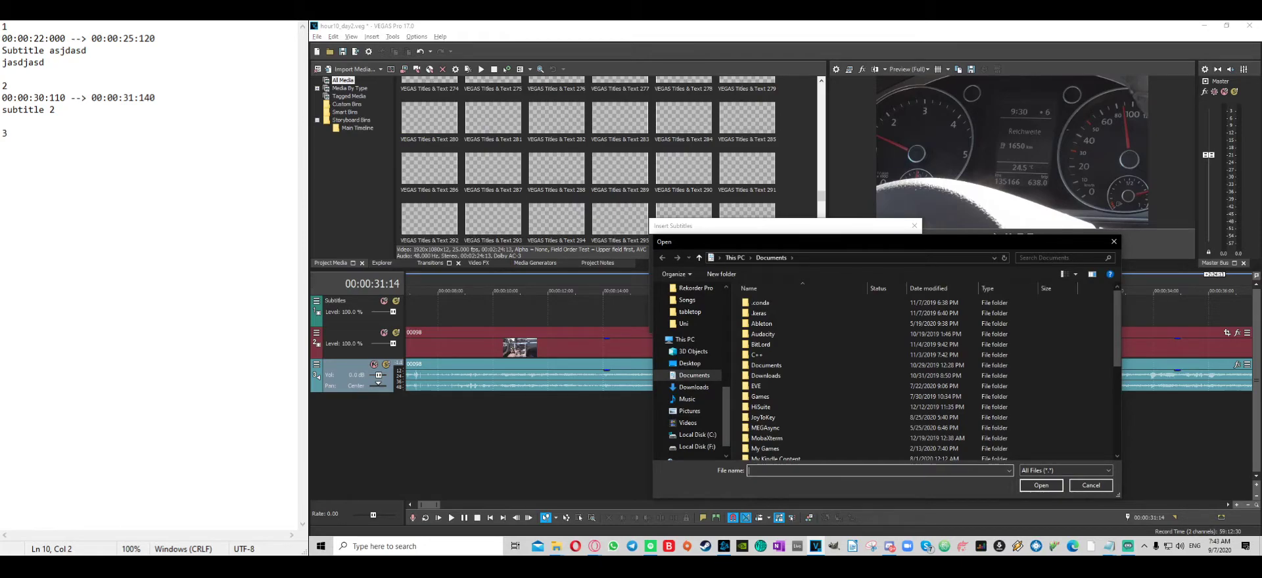
pyautogui.click(368, 320)
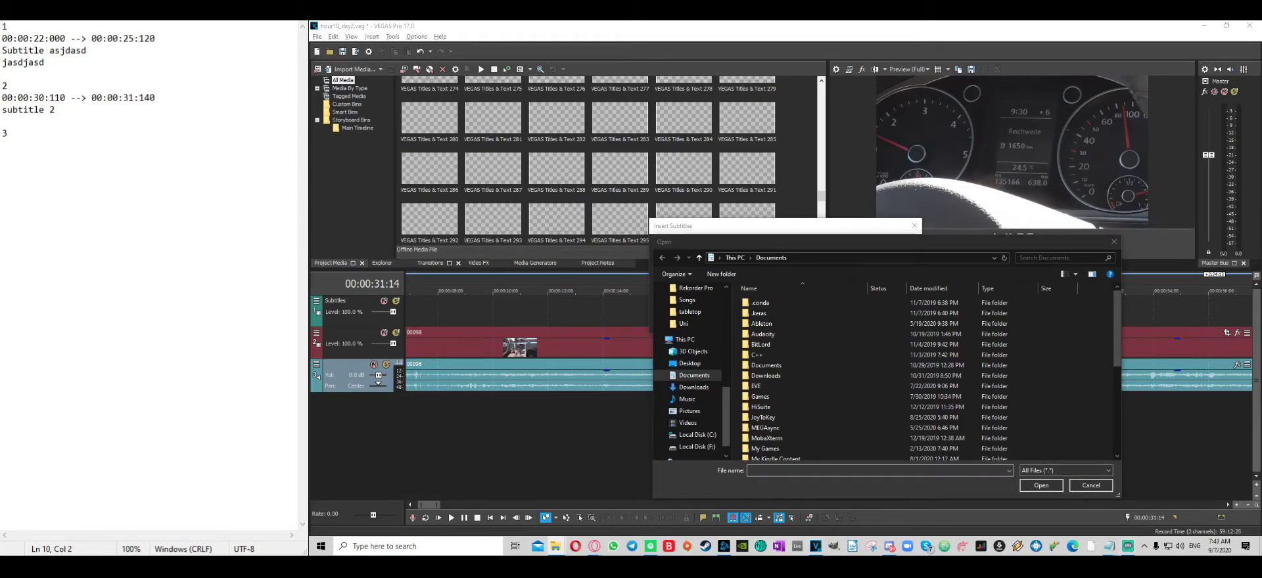
pyautogui.click(813, 259)
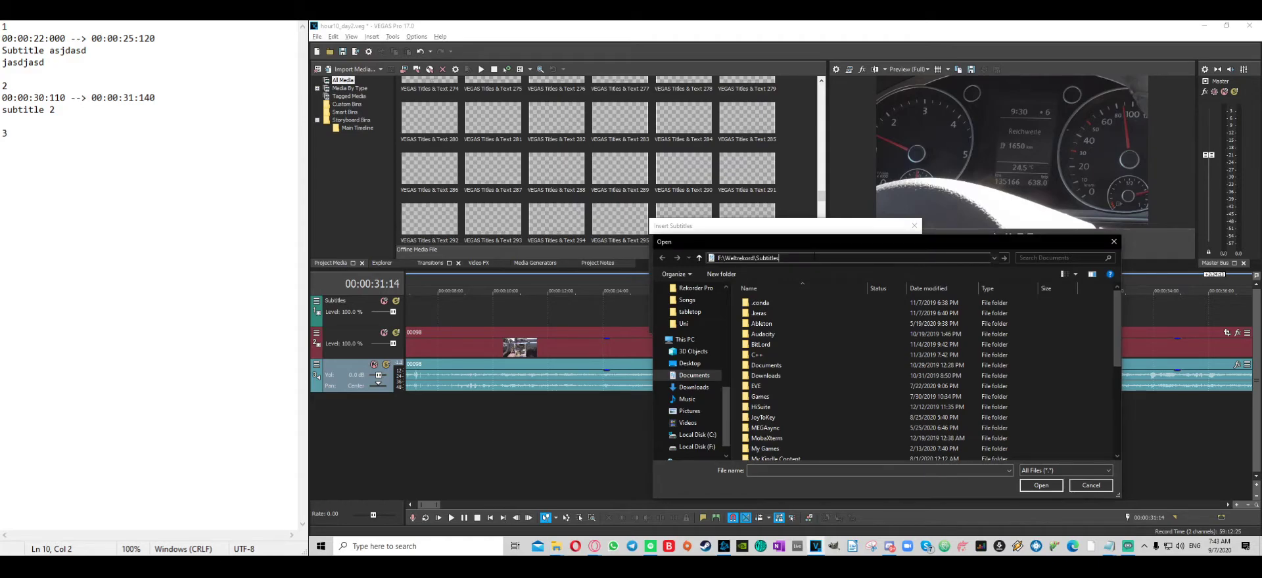
pyautogui.hotkey('ctrl', 'v')
pyautogui.press('Return')
pyautogui.click(786, 303)
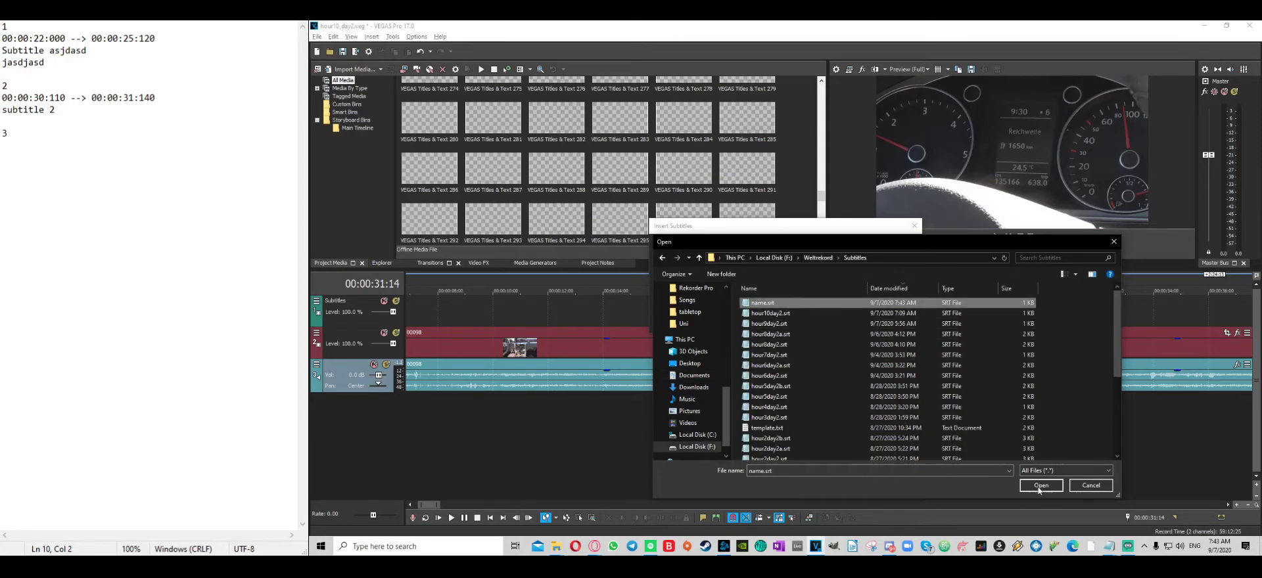
pyautogui.click(1039, 486)
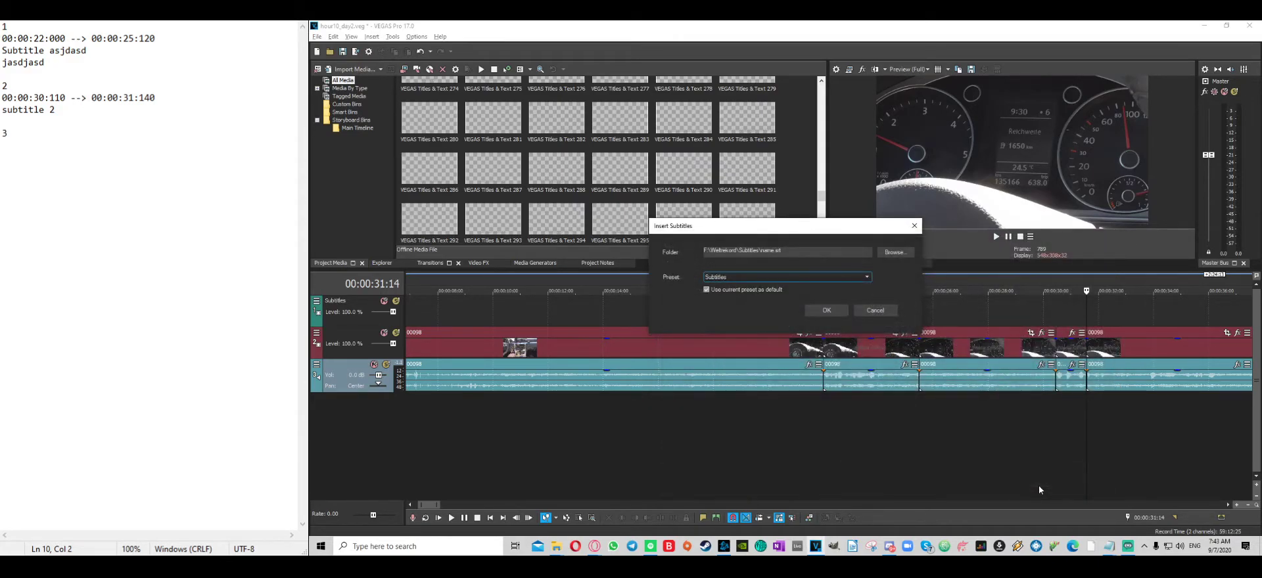
pyautogui.click(826, 310)
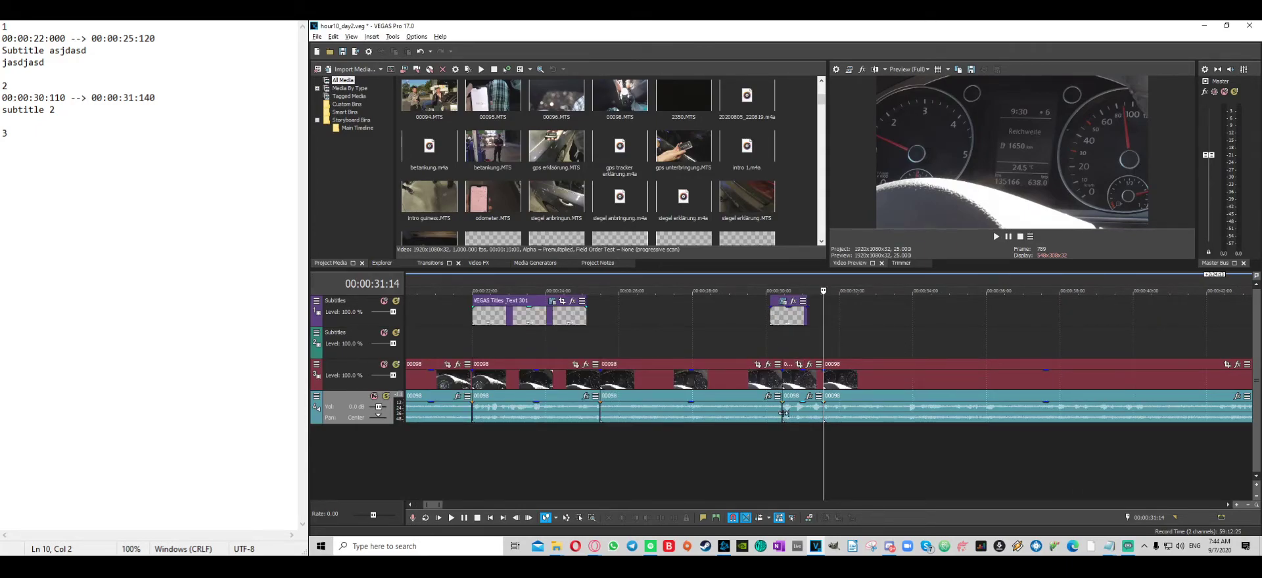
# - Lengthen the first subtitle event at 00:00:22:00 to reach the 00:00:25:12 split
pyautogui.click(799, 411)
pyautogui.click(472, 340)
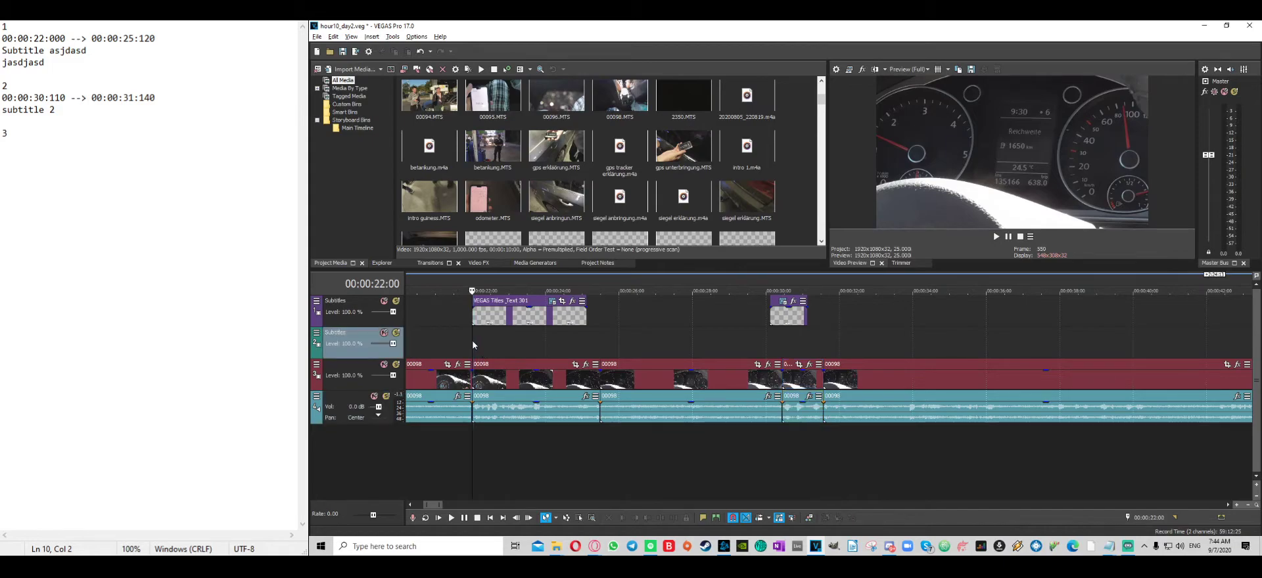
pyautogui.scroll(5, 472, 340)
pyautogui.scroll(-2, 789, 356)
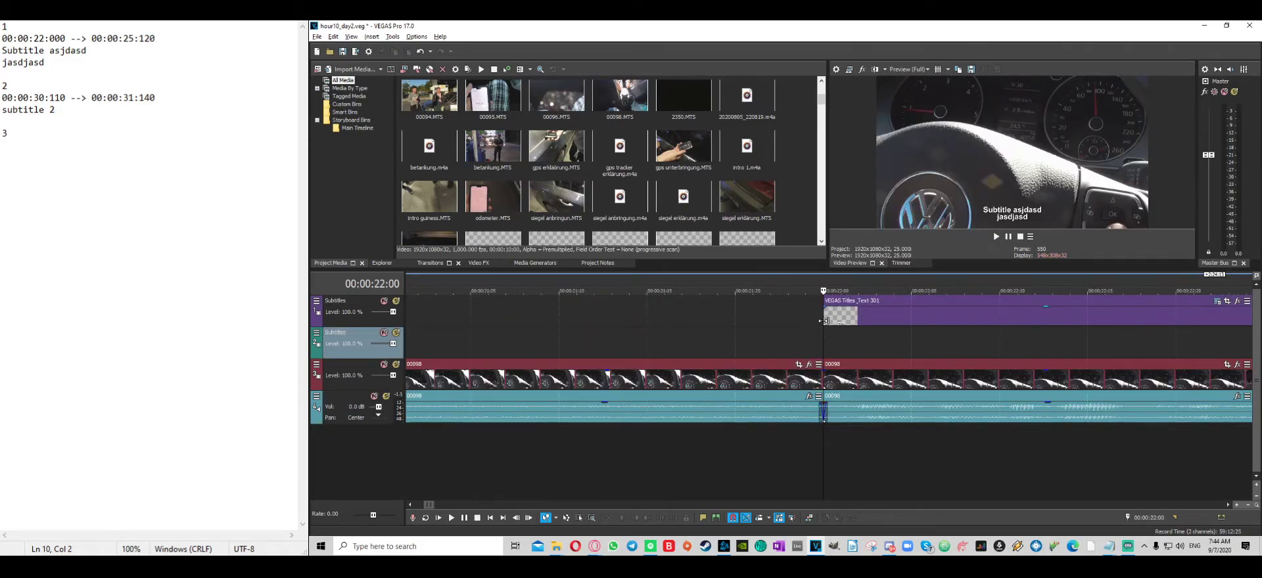
pyautogui.scroll(-2, 827, 329)
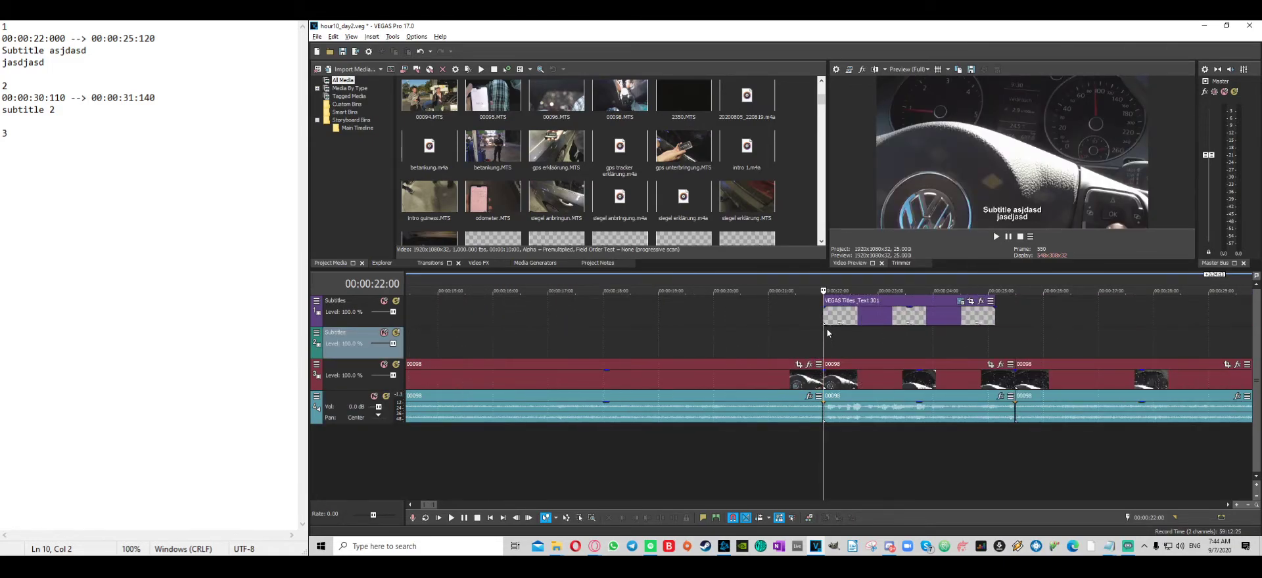
pyautogui.click(992, 316)
pyautogui.moveTo(992, 316); pyautogui.dragTo(1016, 316)
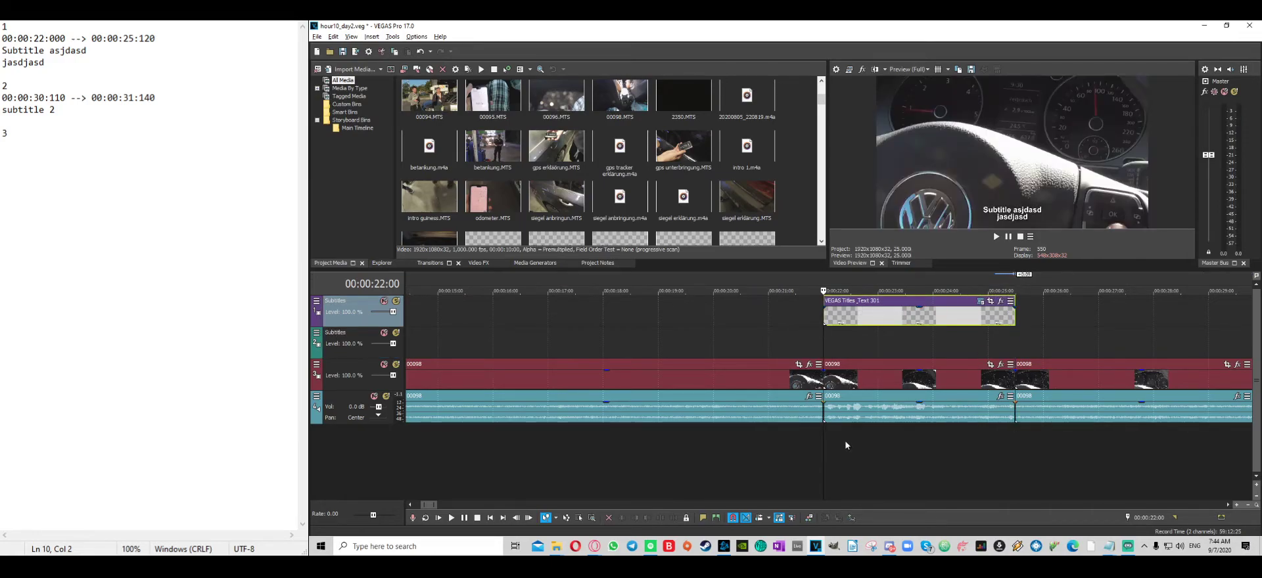
# - Trim the second subtitle event's start and end to the 00:00:30:11 and 00:00:31:14 splits
pyautogui.hscroll(6, 869, 343)
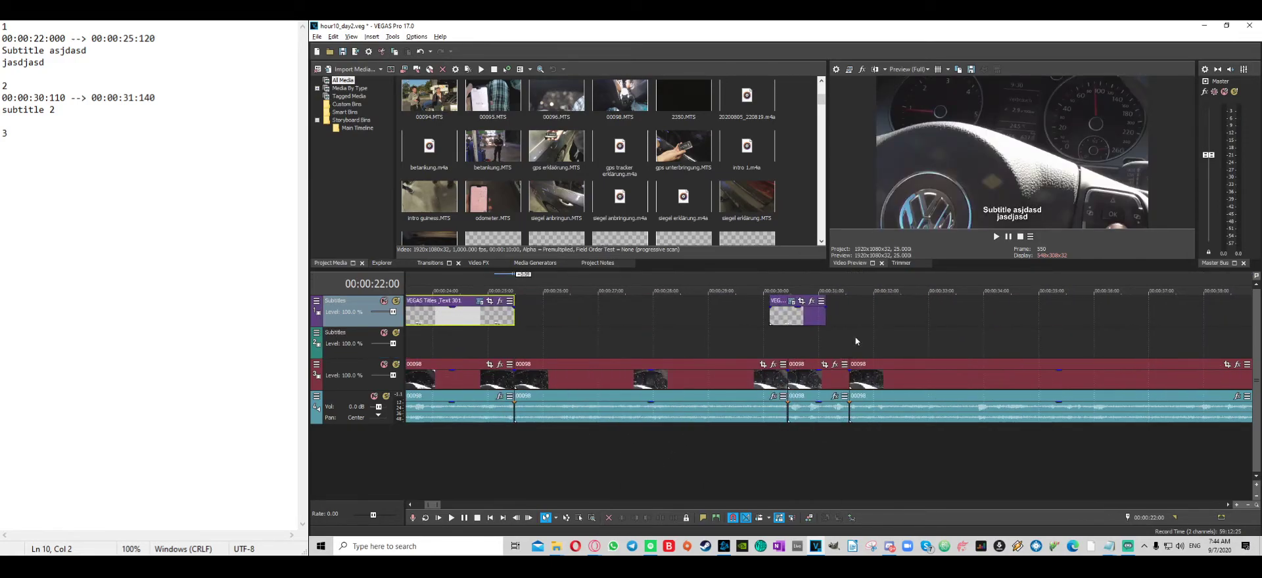
pyautogui.moveTo(825, 315); pyautogui.dragTo(849, 315)
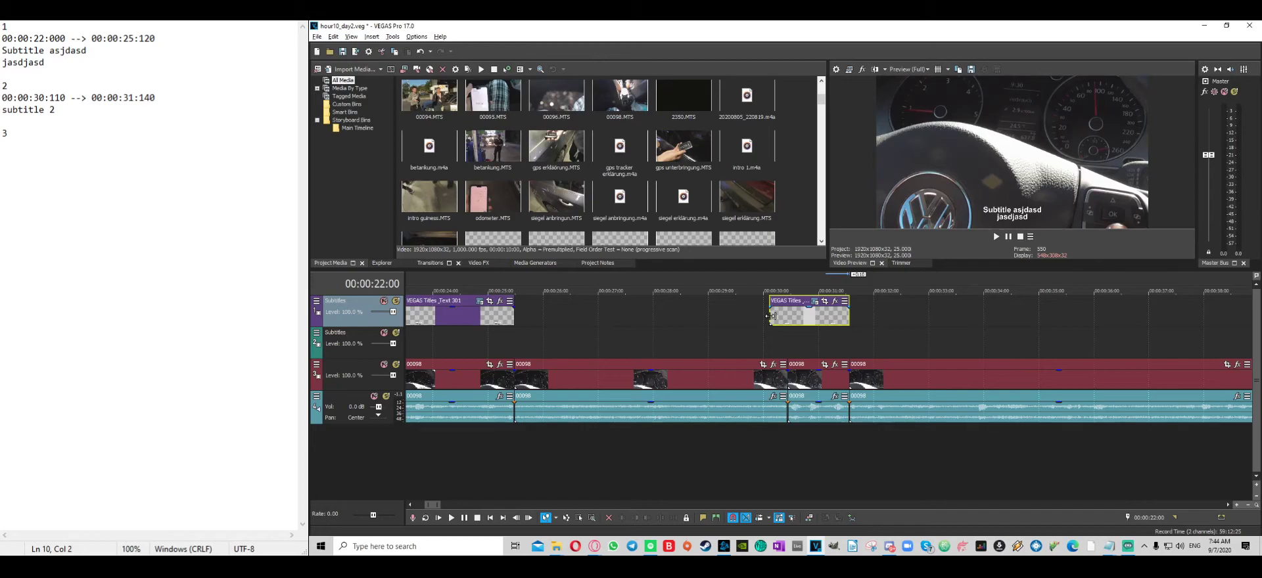
pyautogui.moveTo(771, 316); pyautogui.dragTo(788, 318)
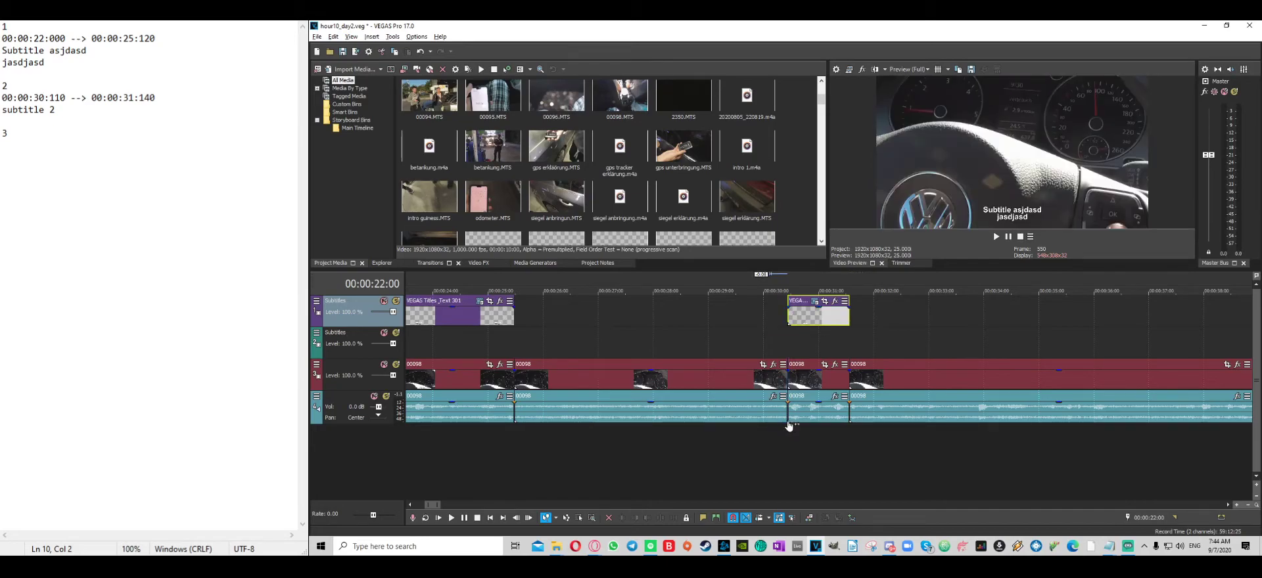
pyautogui.click(843, 315)
# - Play back the subtitled section to confirm both captions appear over the video
pyautogui.hscroll(-3, 771, 332)
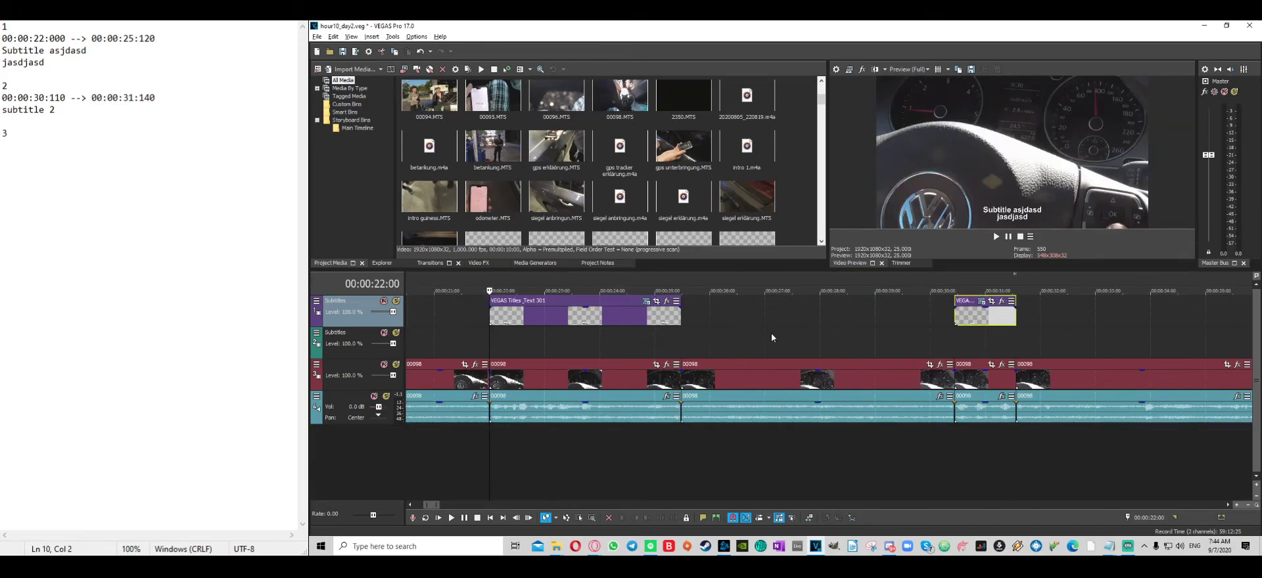
pyautogui.click(451, 518)
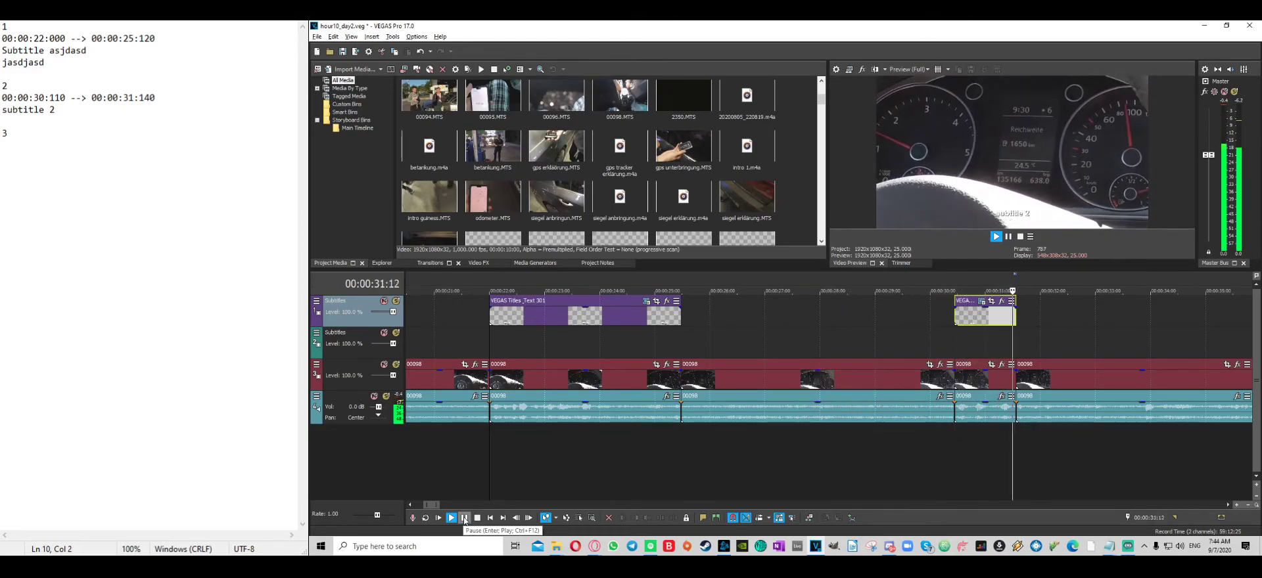
pyautogui.click(464, 519)
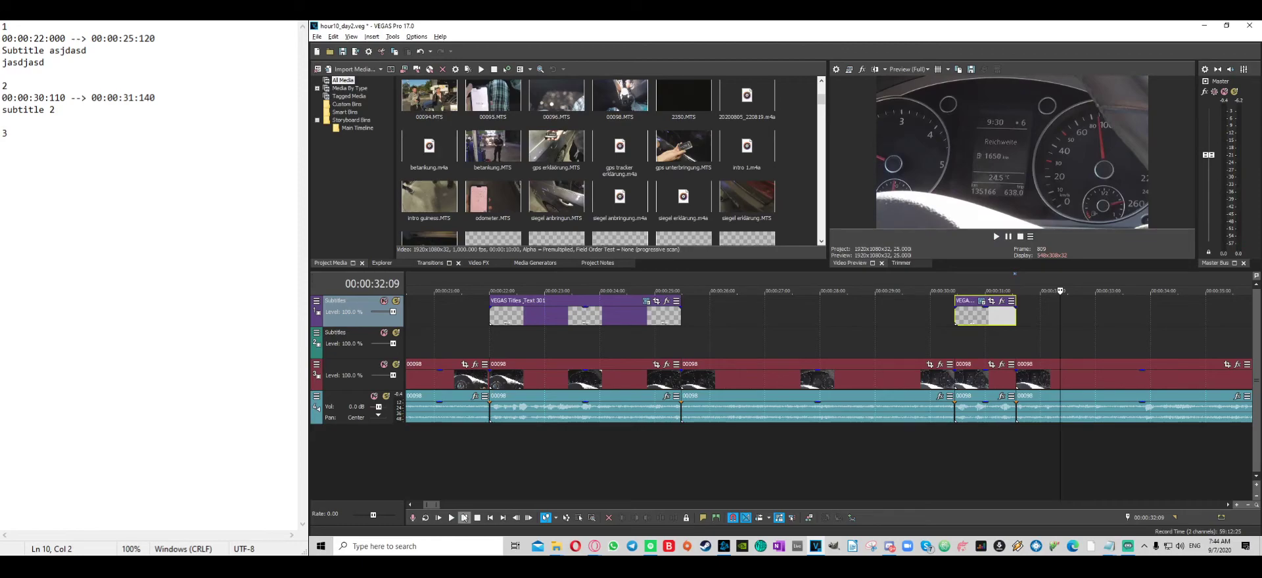
pyautogui.click(392, 34)
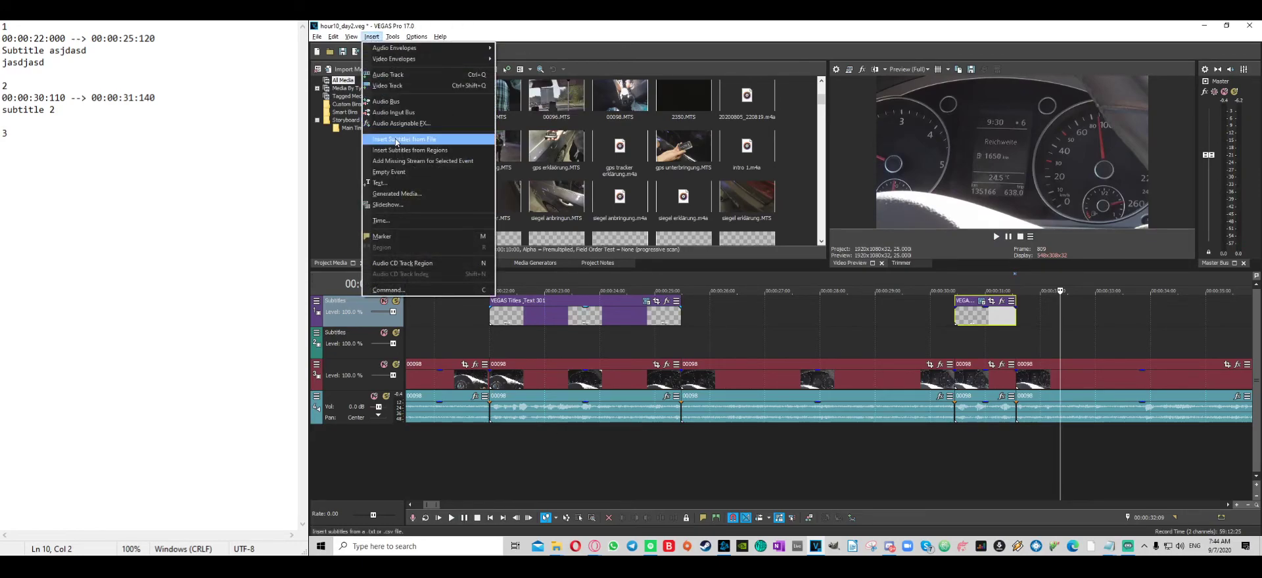
pyautogui.click(421, 137)
pyautogui.click(793, 277)
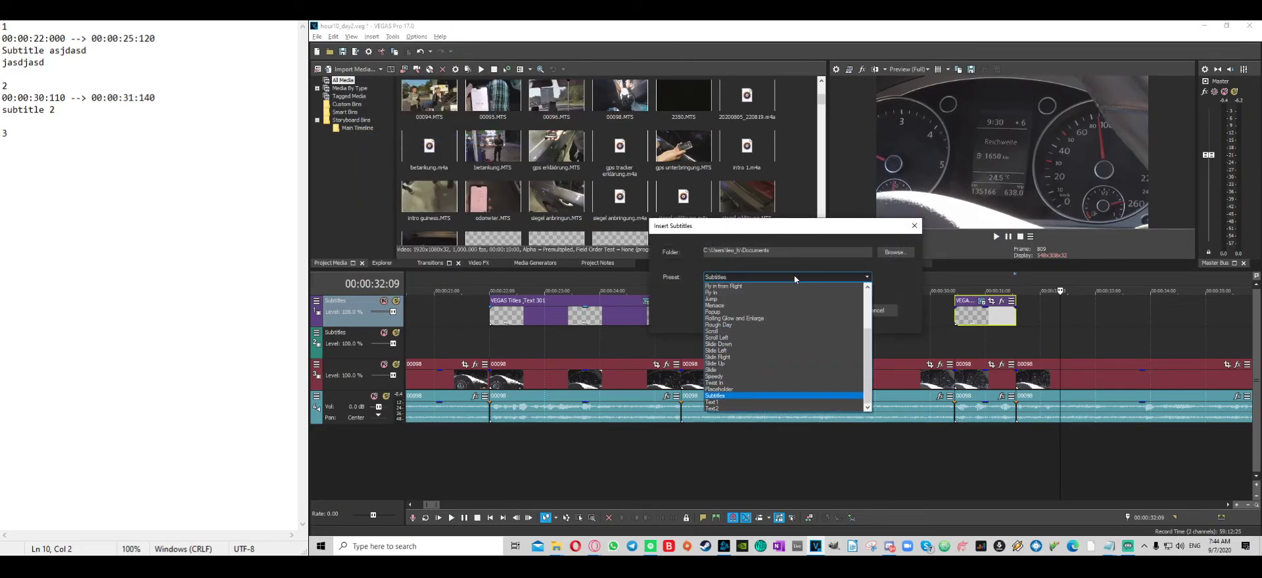
pyautogui.click(884, 284)
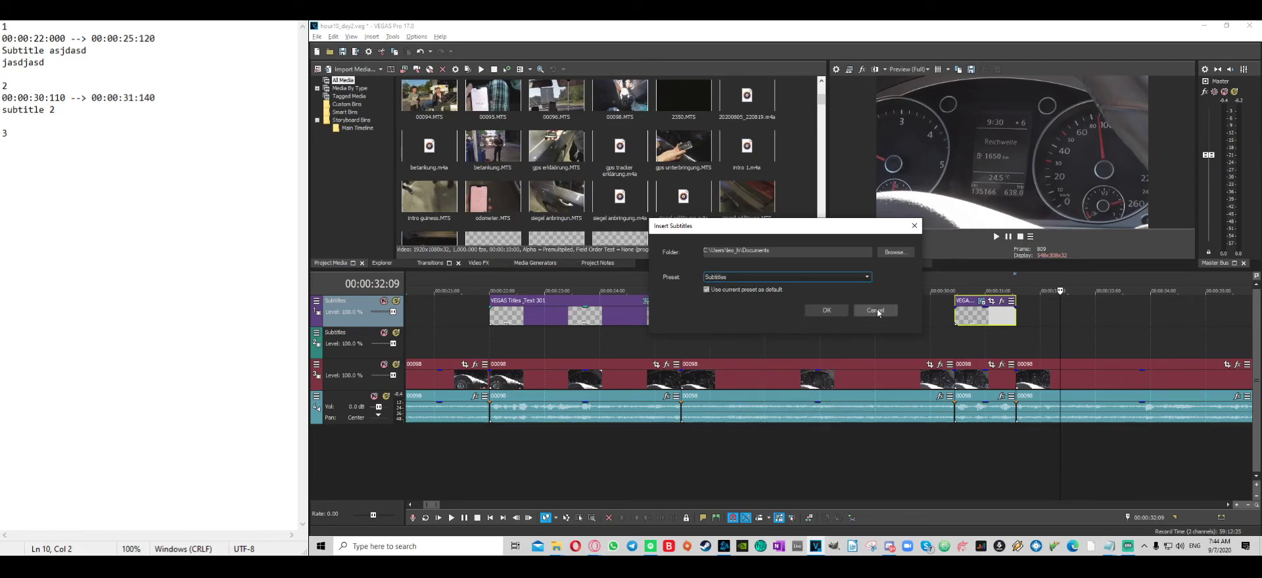
pyautogui.click(876, 310)
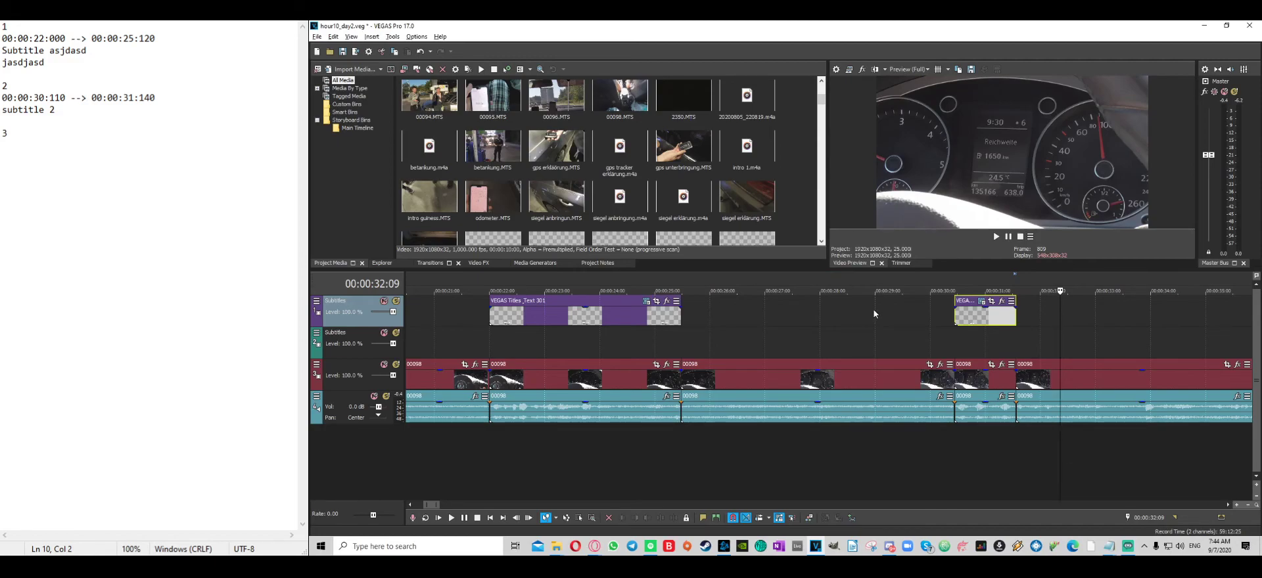
pyautogui.click(1128, 546)
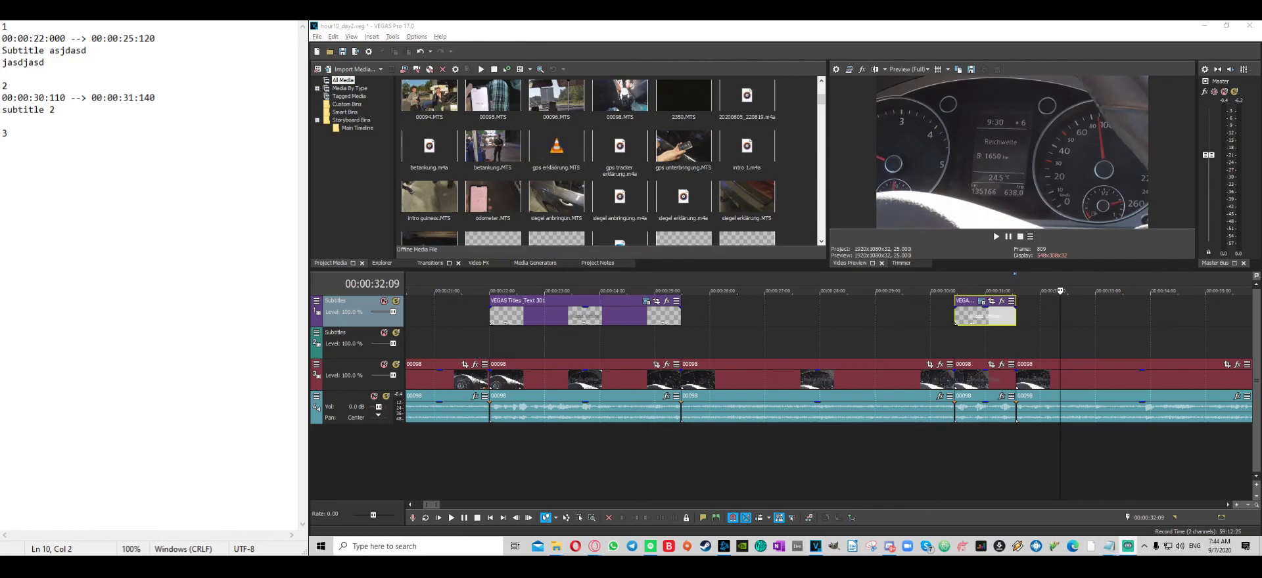